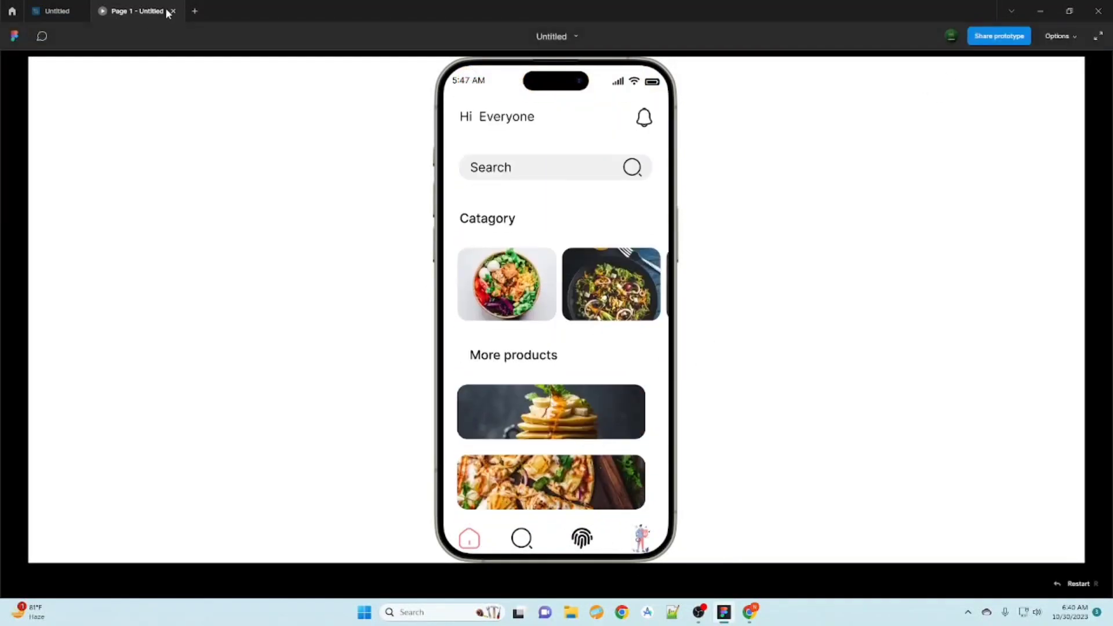
Step: Close the prototype preview and add a '5:47 Am' time label at the frame's top-left
left_click(173, 11)
key("shift+i")
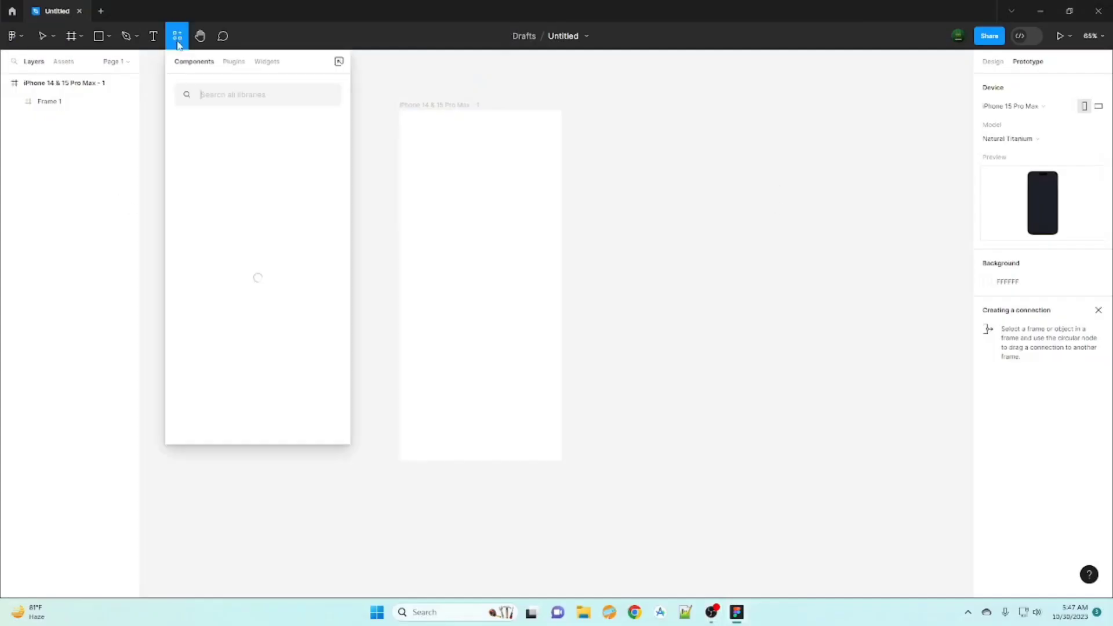
key("Escape")
type("5:47 Am")
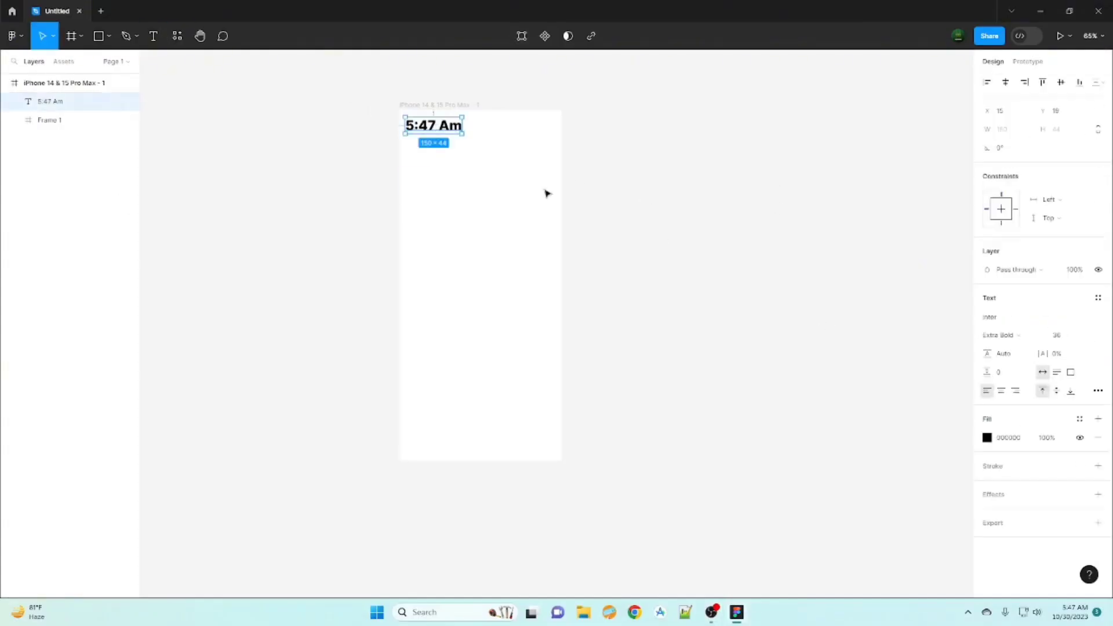
type(":47 Am")
left_click(729, 349)
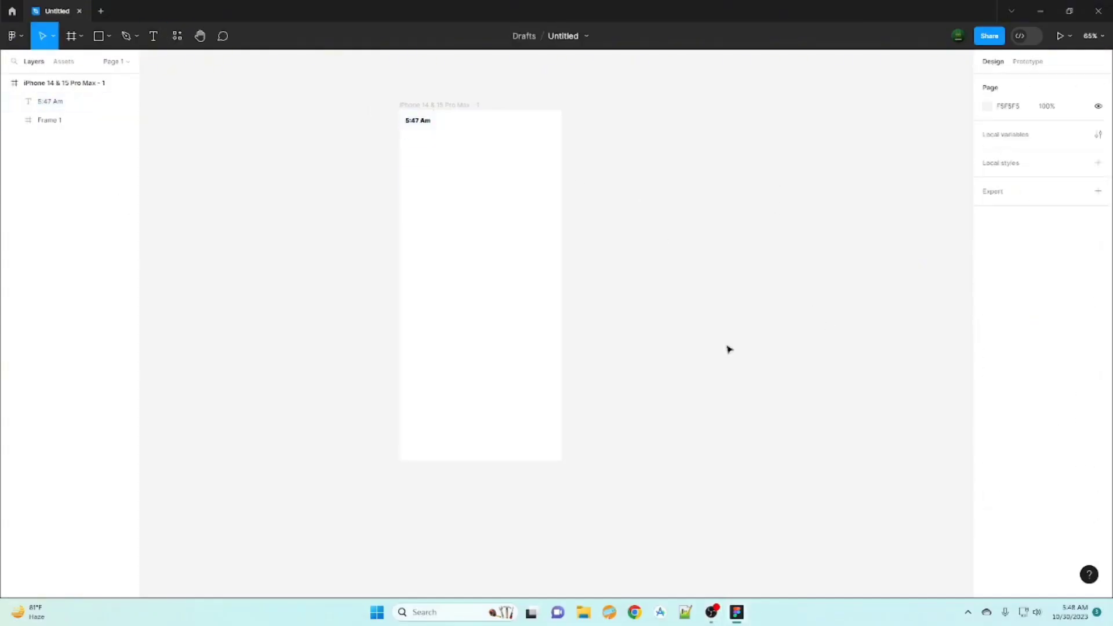
left_click(427, 121)
Step: Launch the Iconduck plugin and search for status bar icons
left_click(704, 345)
left_click(176, 36)
left_click(233, 61)
left_click(275, 245)
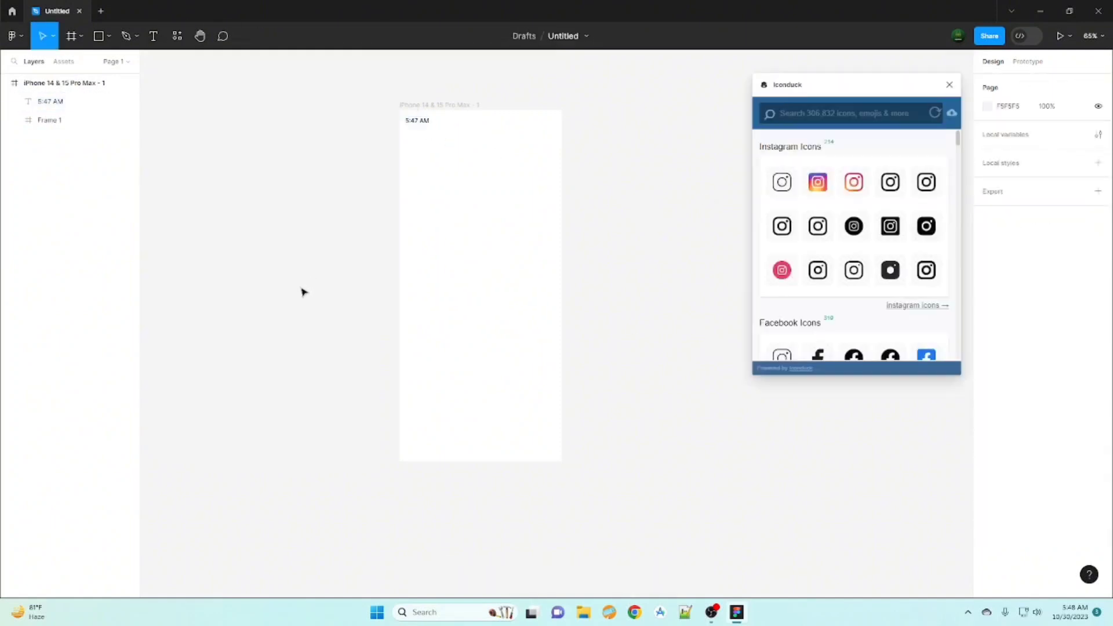
type("mobile signal")
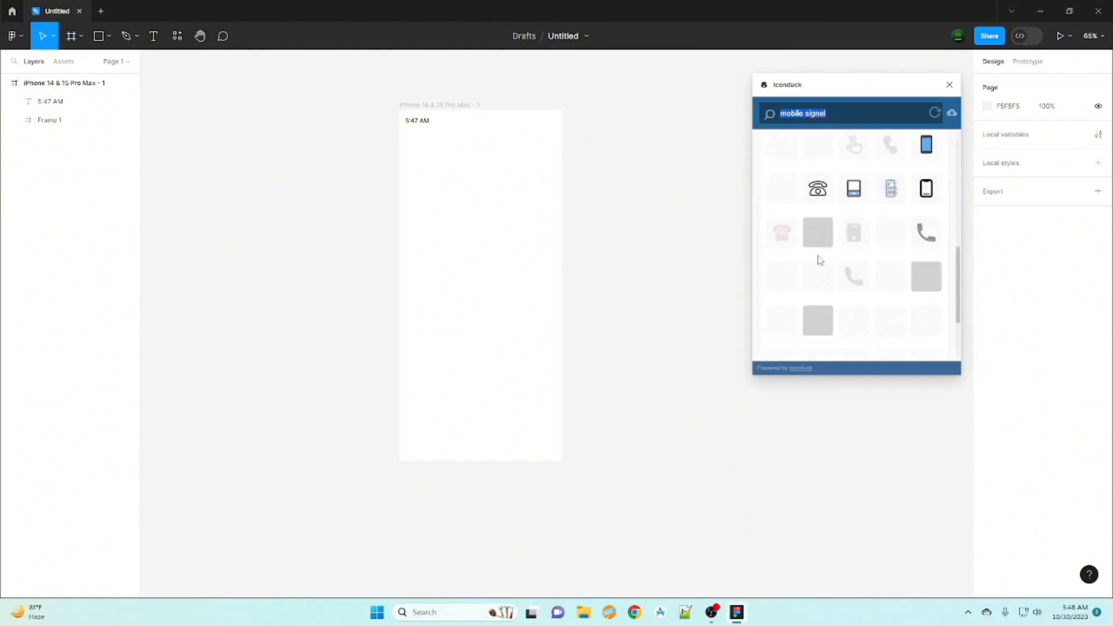
double_click(794, 113)
type("net")
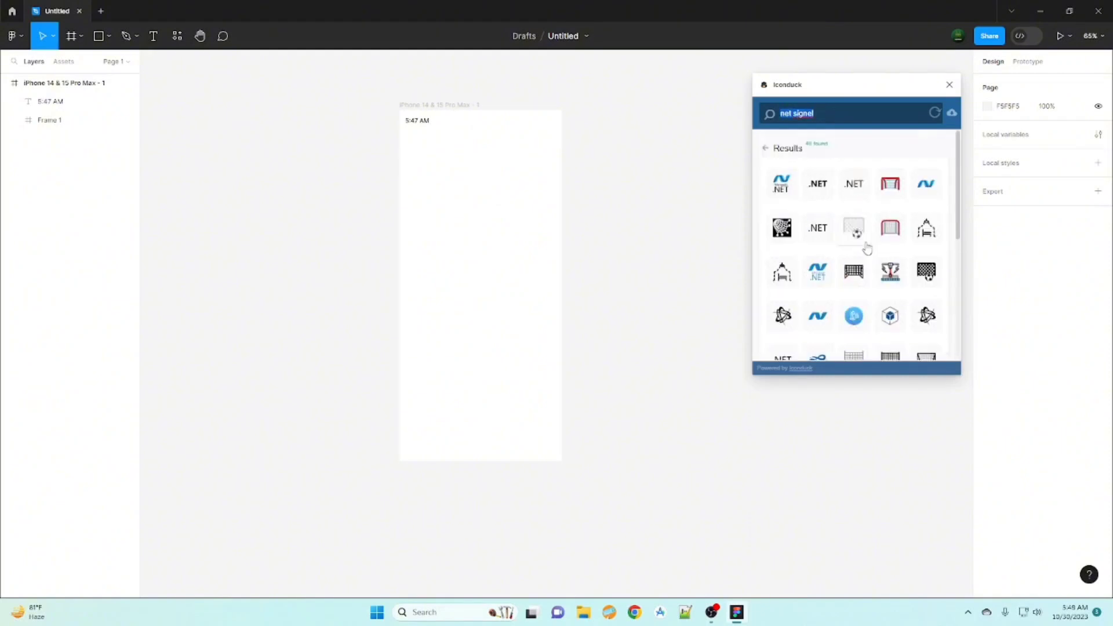
type("atus bar")
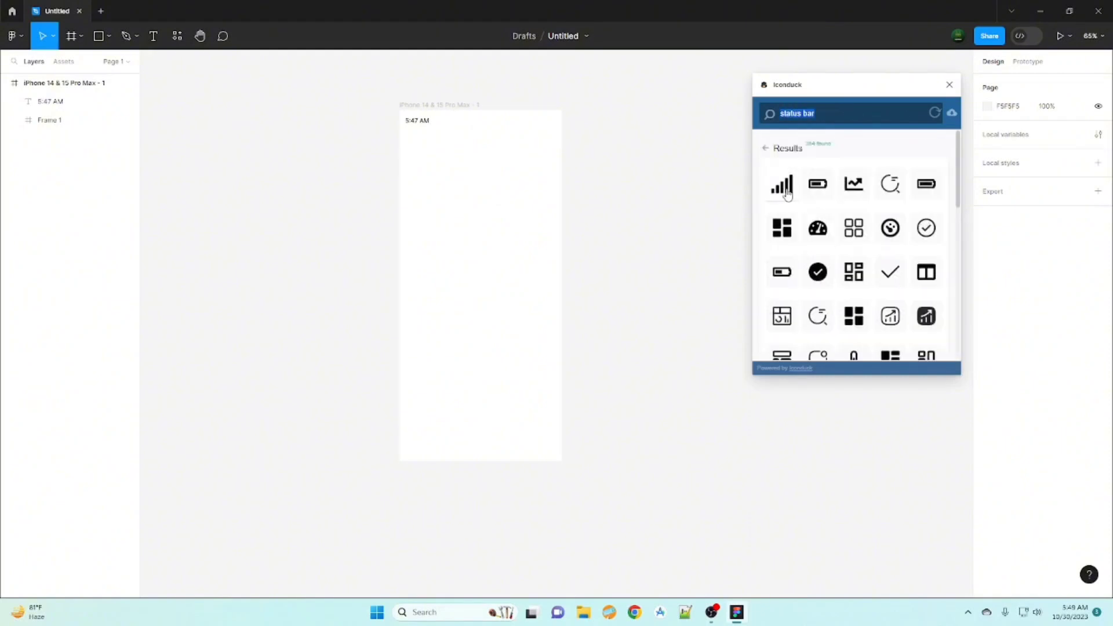
scroll(863, 273, "down", 5)
scroll(862, 273, "up", 3)
scroll(862, 273, "up", 3)
Step: Place the signal-bars and full-battery icons at the frame's top-right
left_click_drag(781, 183, 515, 126)
left_click(628, 168)
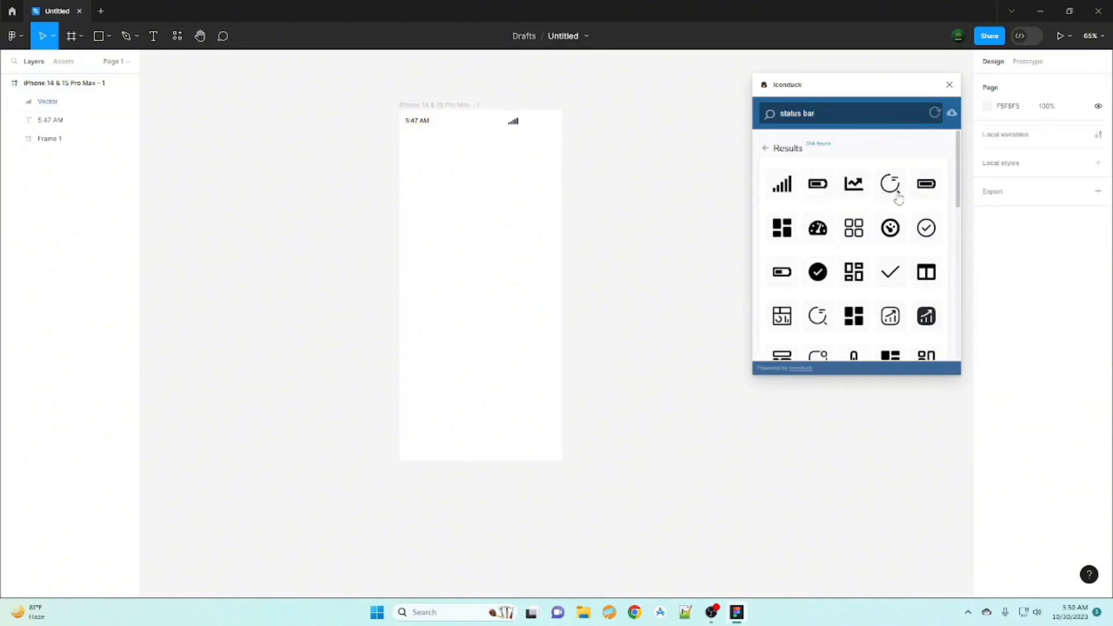
left_click(927, 184)
left_click_drag(571, 330, 546, 123)
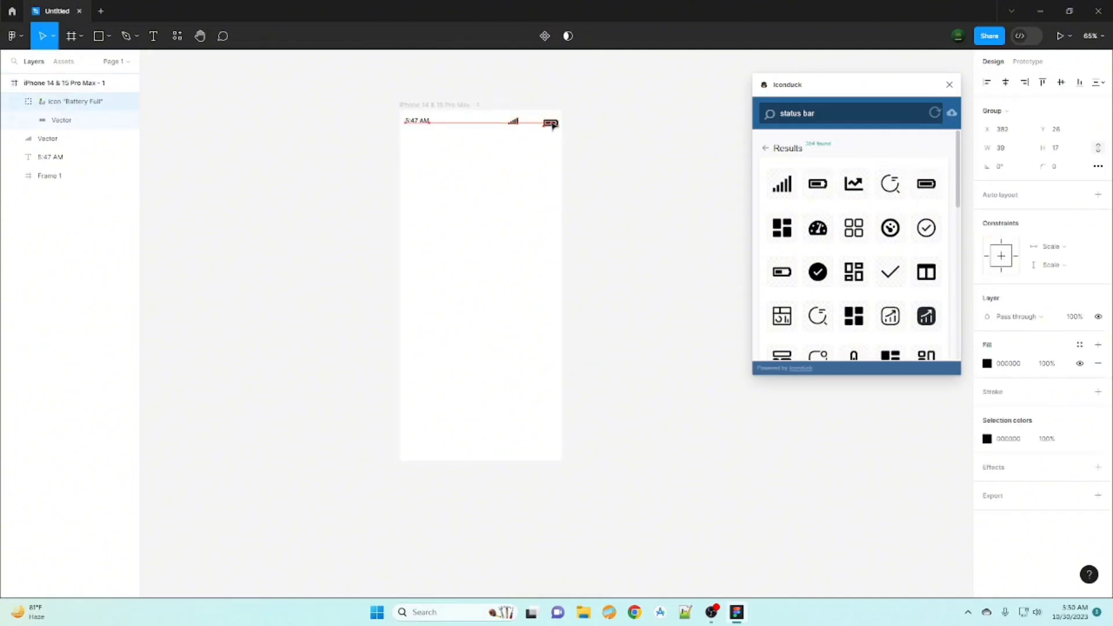
Step: Search 'wifi' and place a small Wi-Fi icon beside the signal bars
triple_click(812, 113)
type("wifi")
left_click(789, 193)
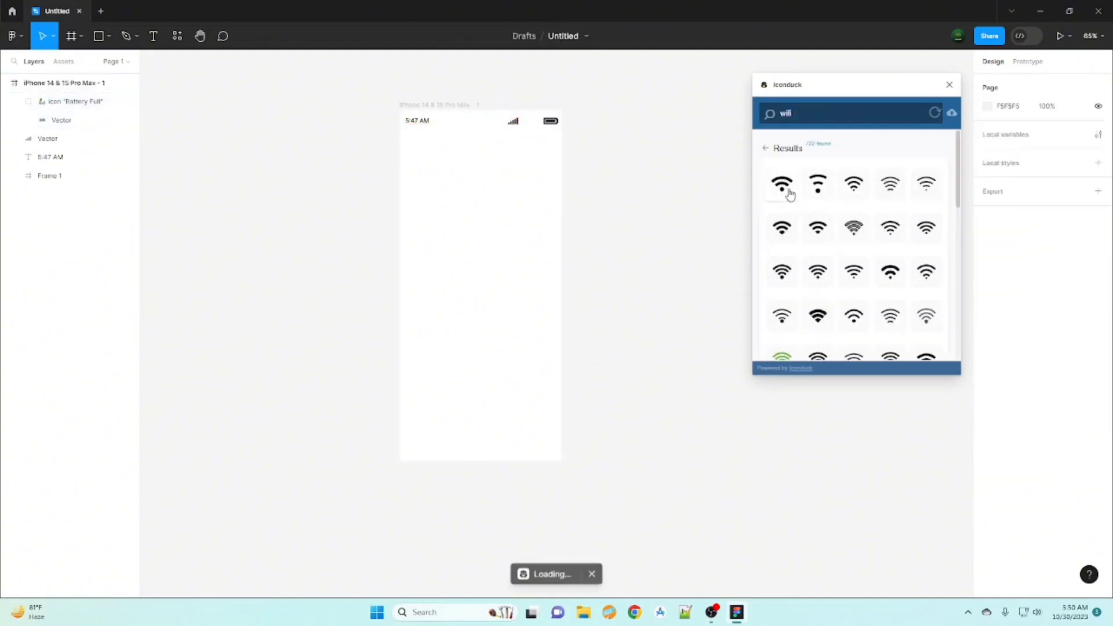
mouse_move(554, 166)
left_mouse_down()
mouse_move(524, 143)
mouse_move(533, 120)
left_mouse_up()
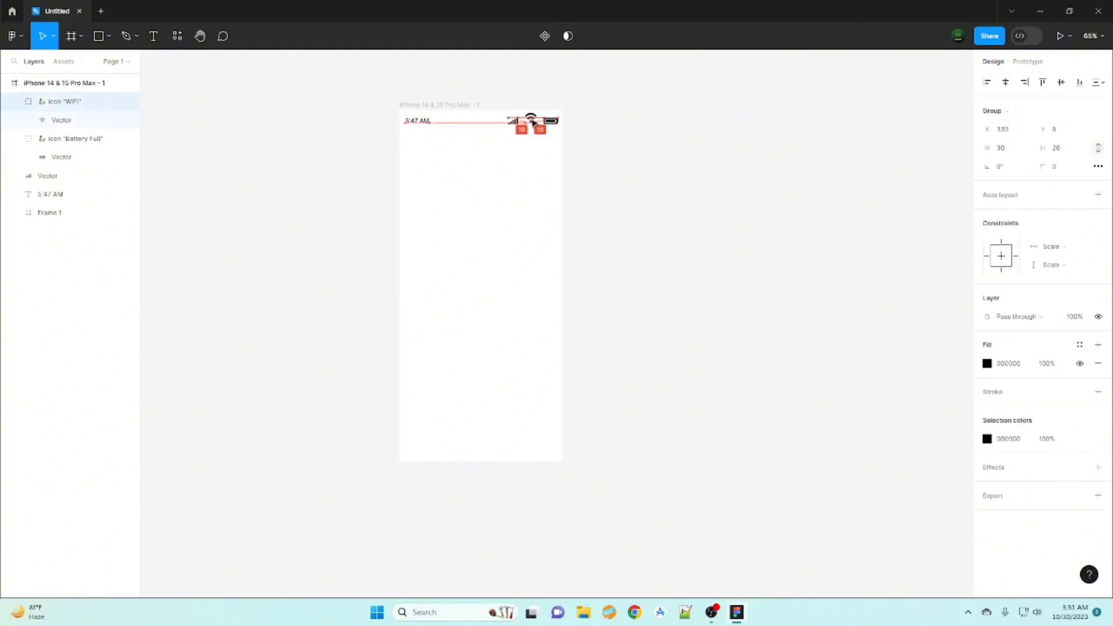
left_click(638, 196)
left_click(551, 121)
left_click(621, 208)
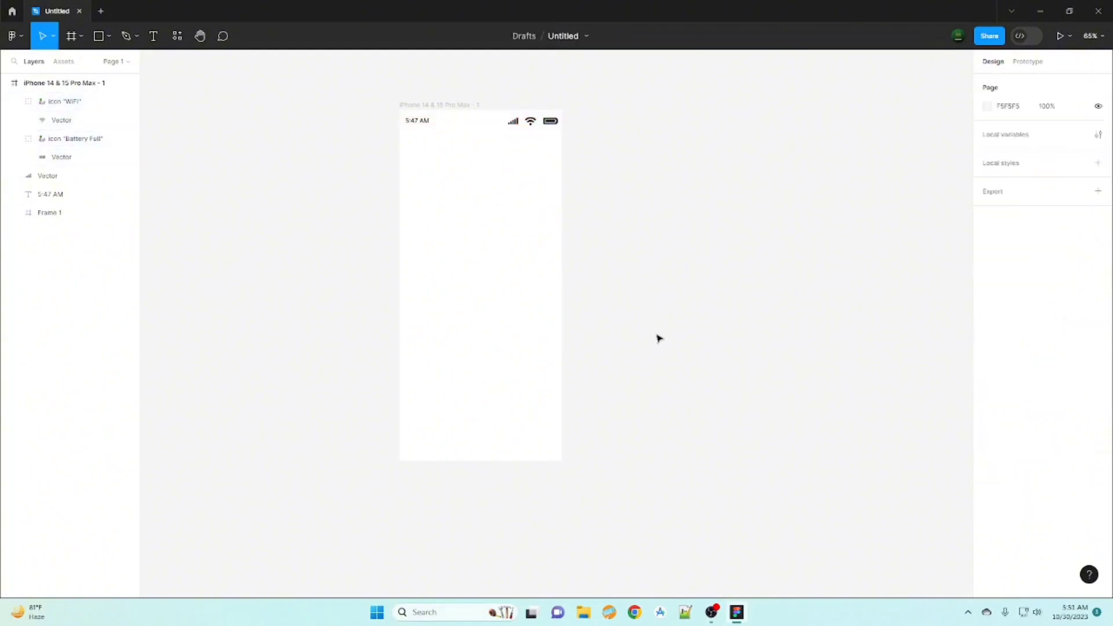
Step: Shrink the battery icon and shift the signal bars to align the status icons
left_click(530, 122)
scroll(684, 313, "up", 5)
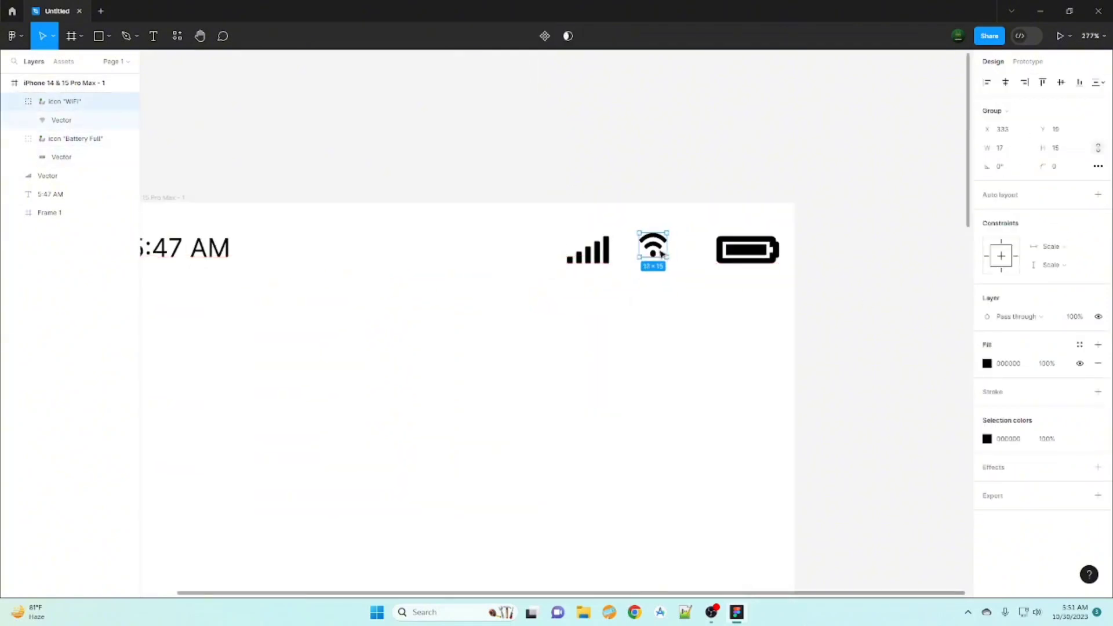
left_click(748, 249)
left_click_drag(781, 268, 763, 264)
left_click_drag(610, 264, 620, 265)
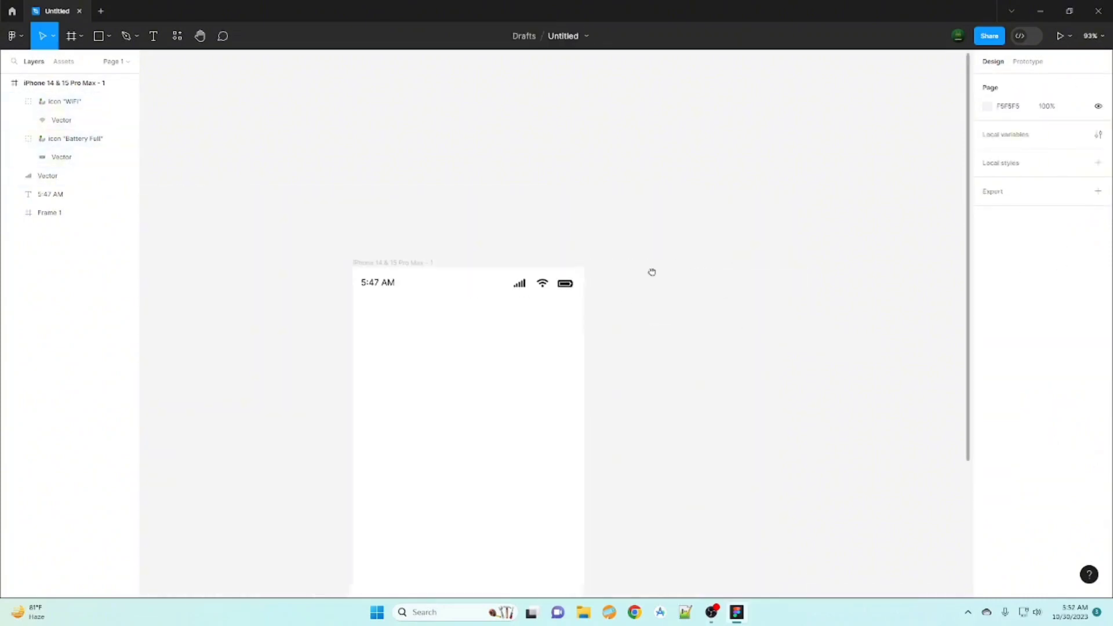
key("shift+Right")
Step: Turn the time and status icons into a component named 'Status bar'
left_click(545, 275)
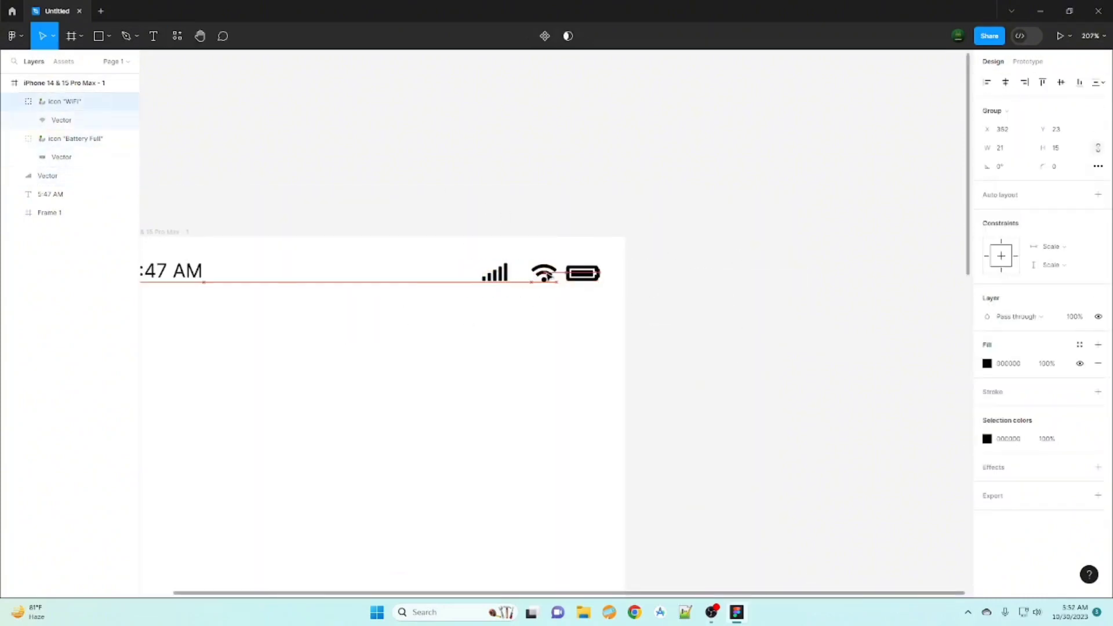
left_click(589, 275)
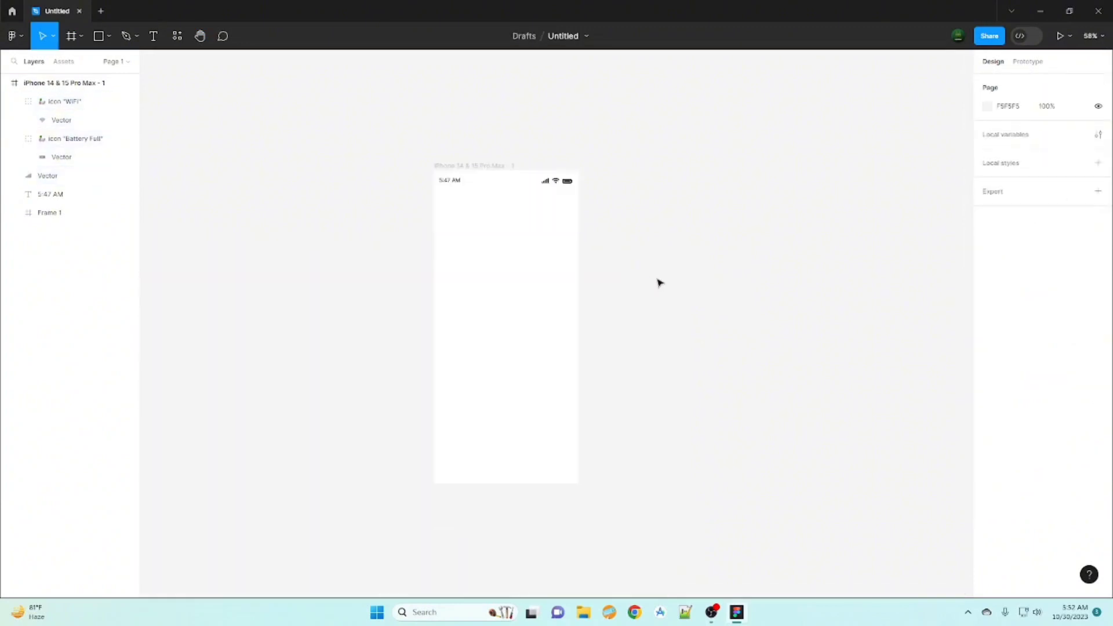
key("ctrl+alt+k")
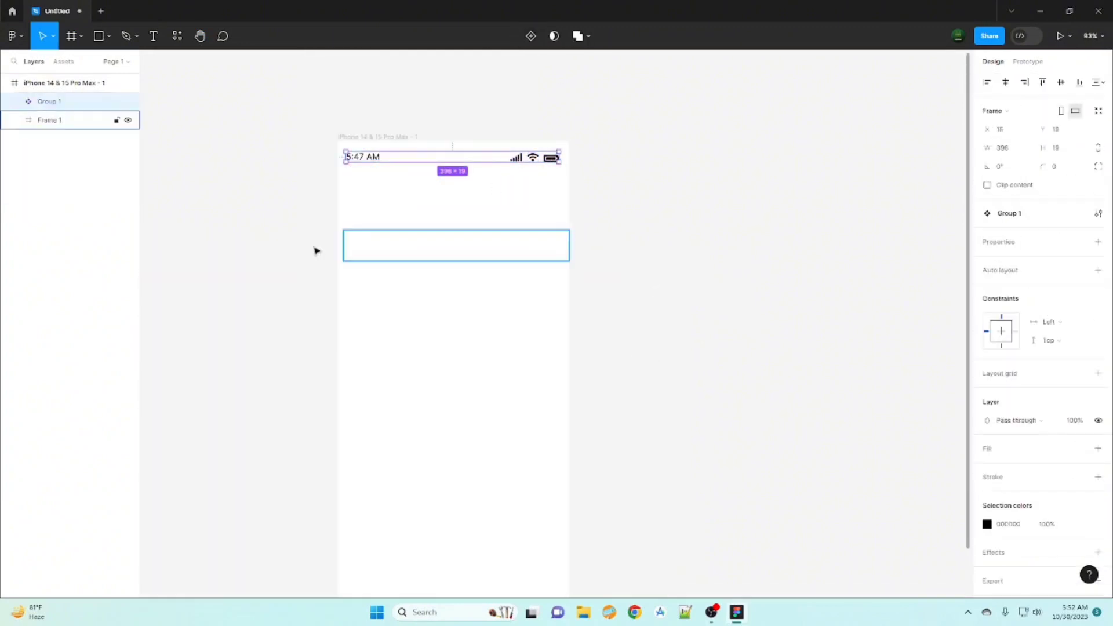
double_click(98, 101)
key("alt+2")
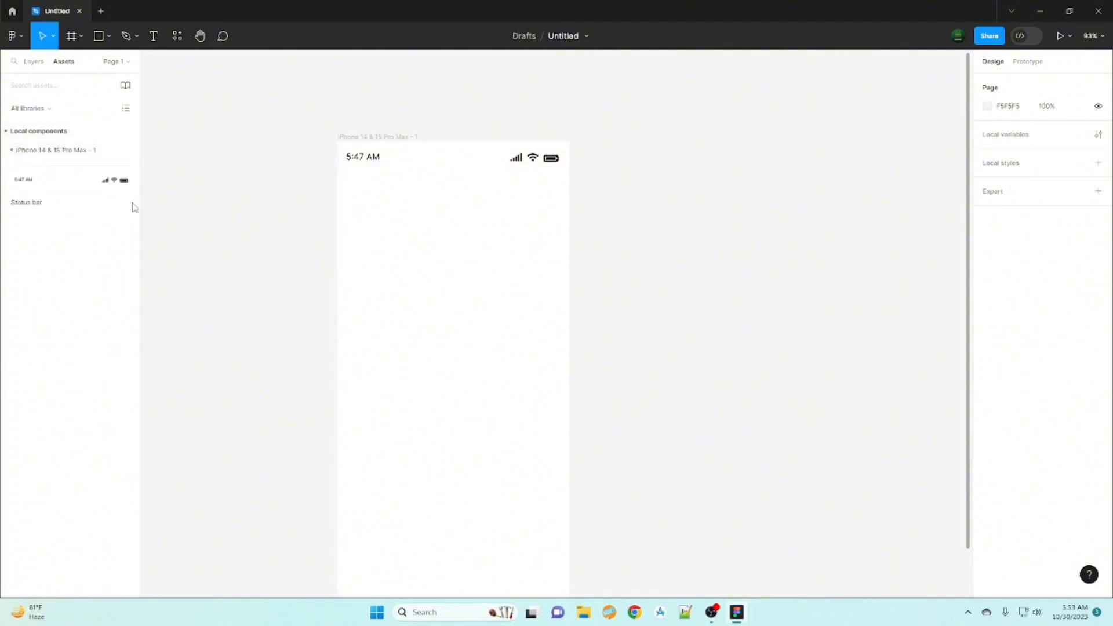
Step: Draw a white 431×72 rectangle along the bottom of the phone frame
scroll(652, 326, "down", 4)
key("r")
left_click_drag(337, 494, 569, 534)
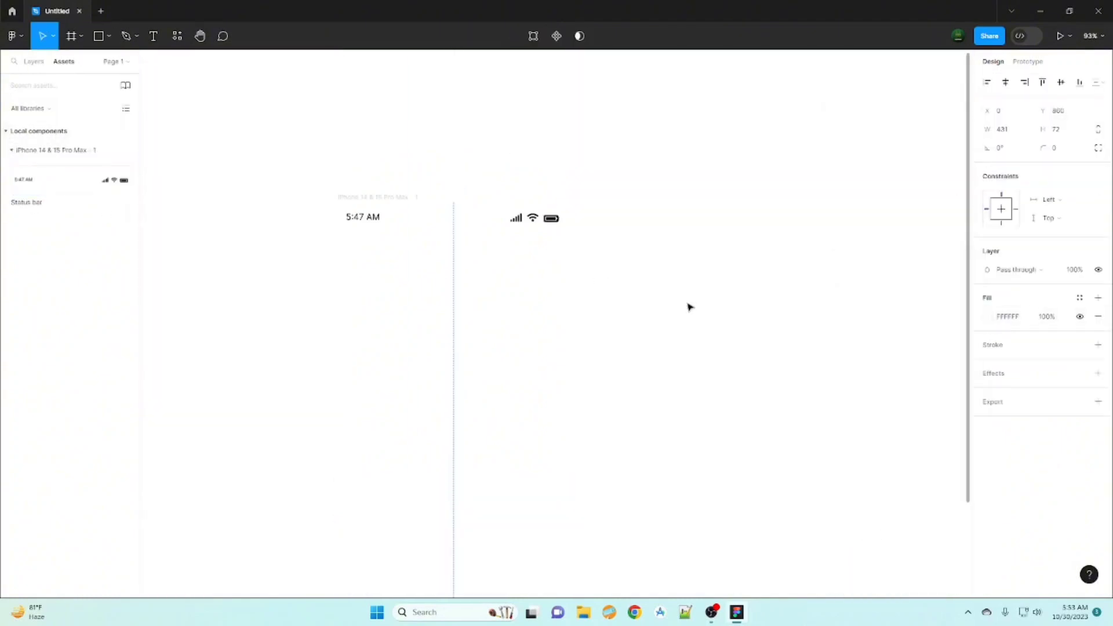
scroll(689, 307, "down", 5)
Step: Insert rounded home and outline search icons from Iconduck
right_click(521, 387)
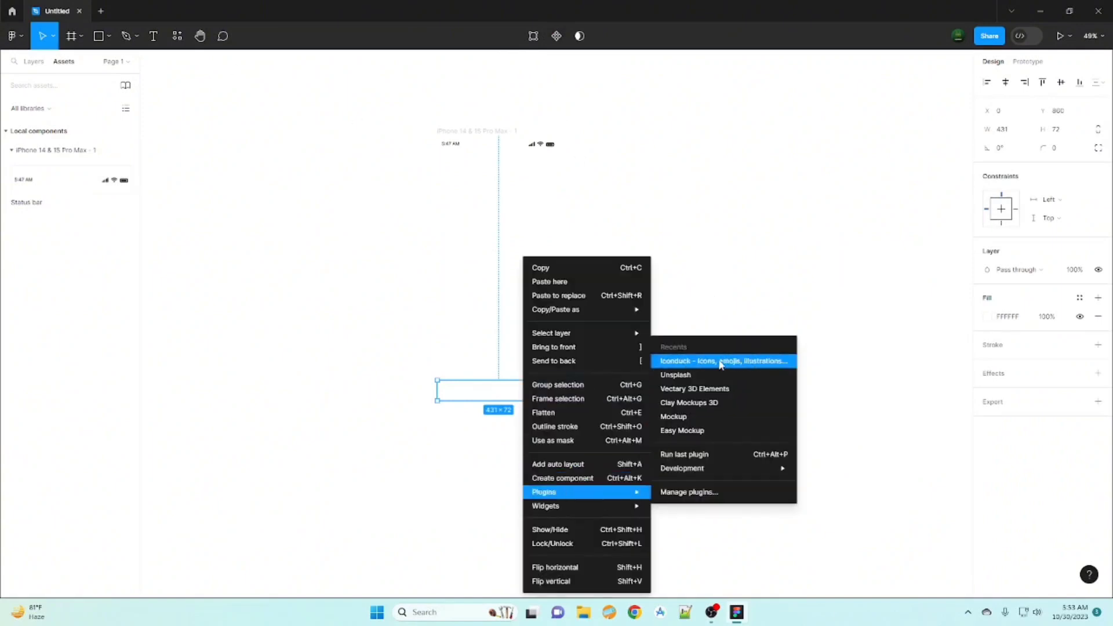
left_click(721, 364)
left_click(819, 228)
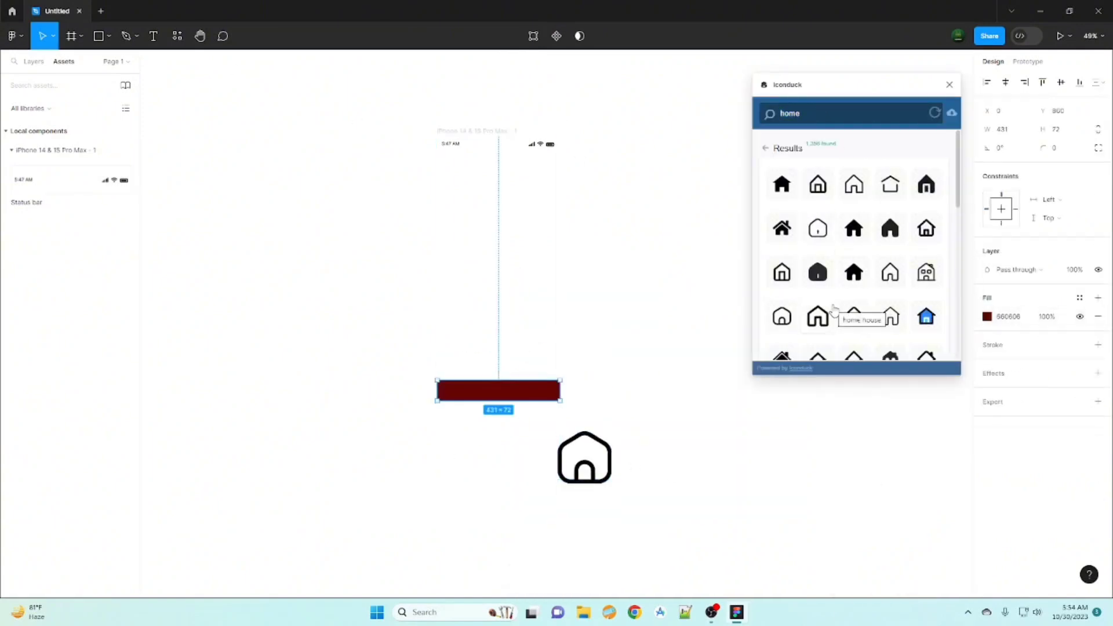
type("search")
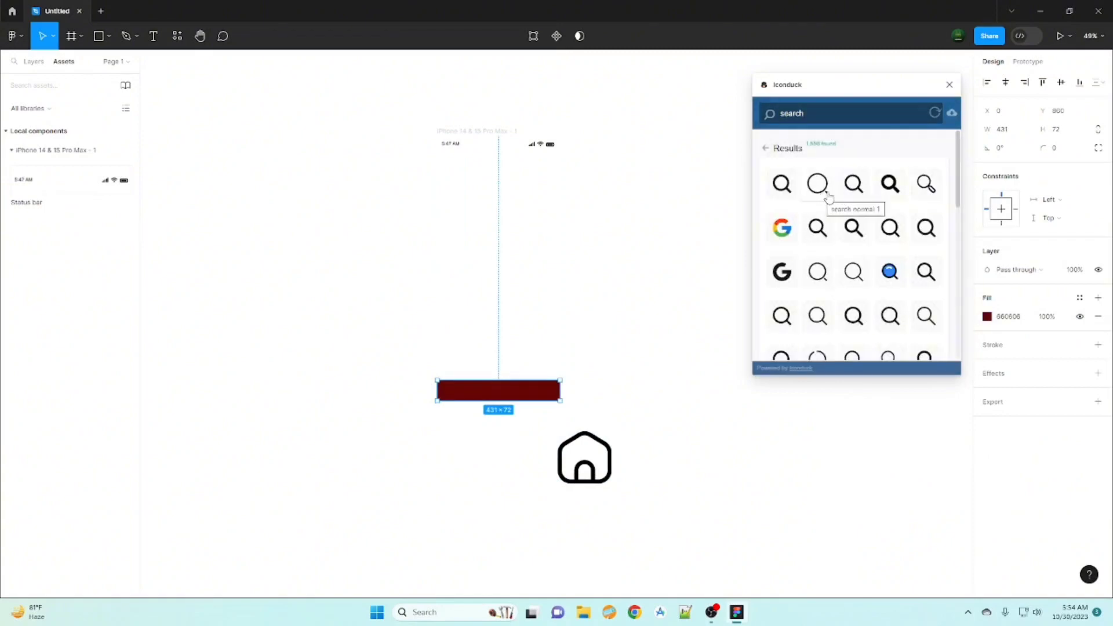
left_click(828, 198)
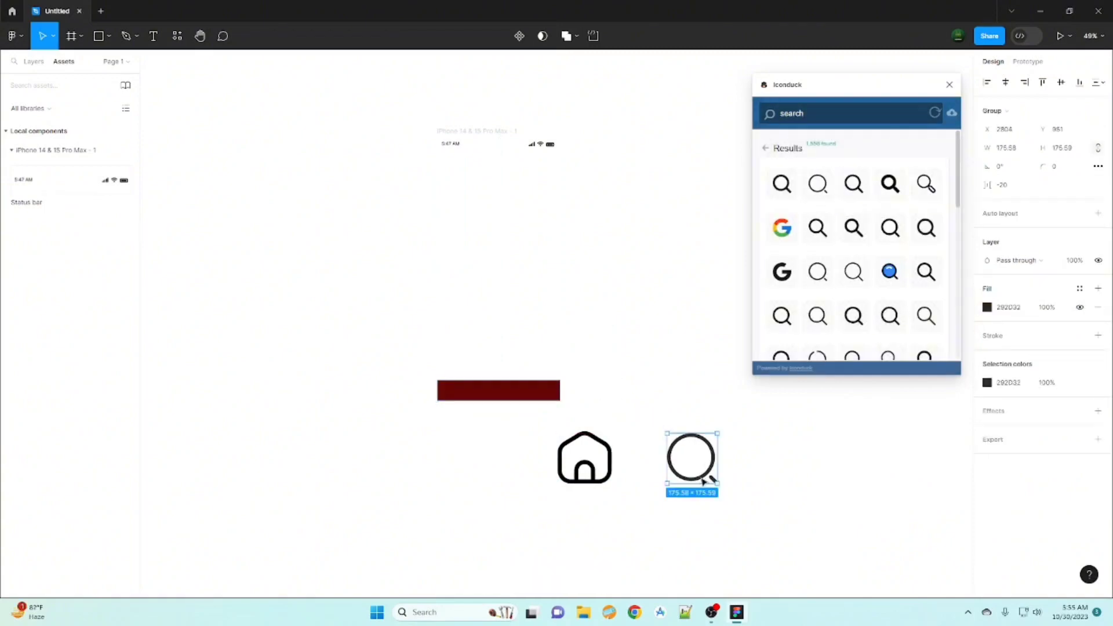
Step: Insert a shopping cart icon, attempt a profile icon, and dismiss the account prompt
key("BackSpace")
key("BackSpace")
key("BackSpace")
type("cart")
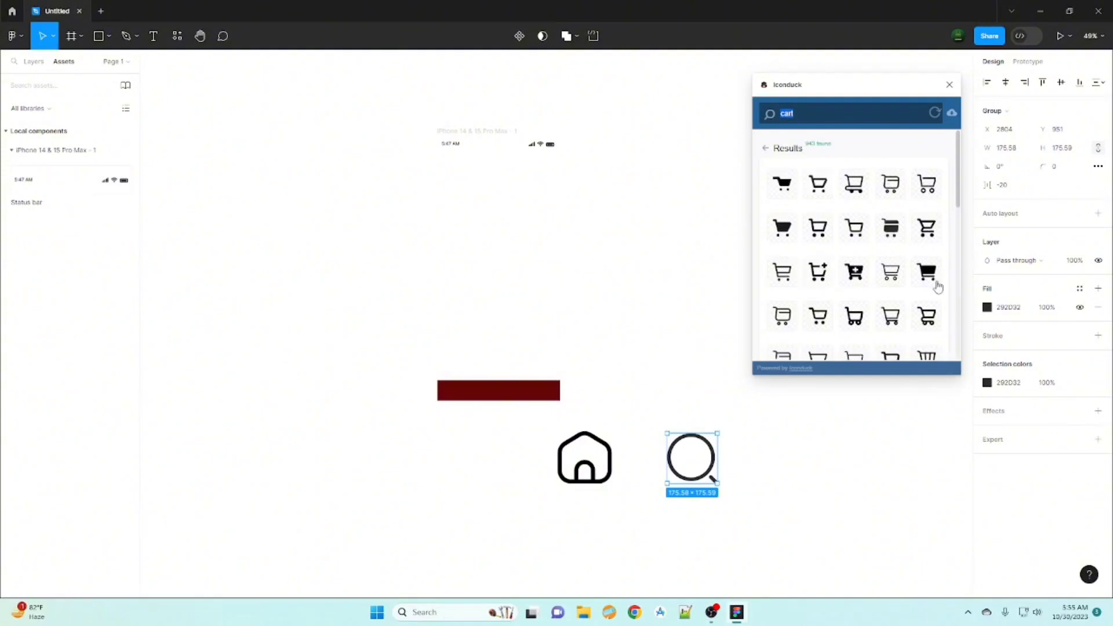
left_click(930, 280)
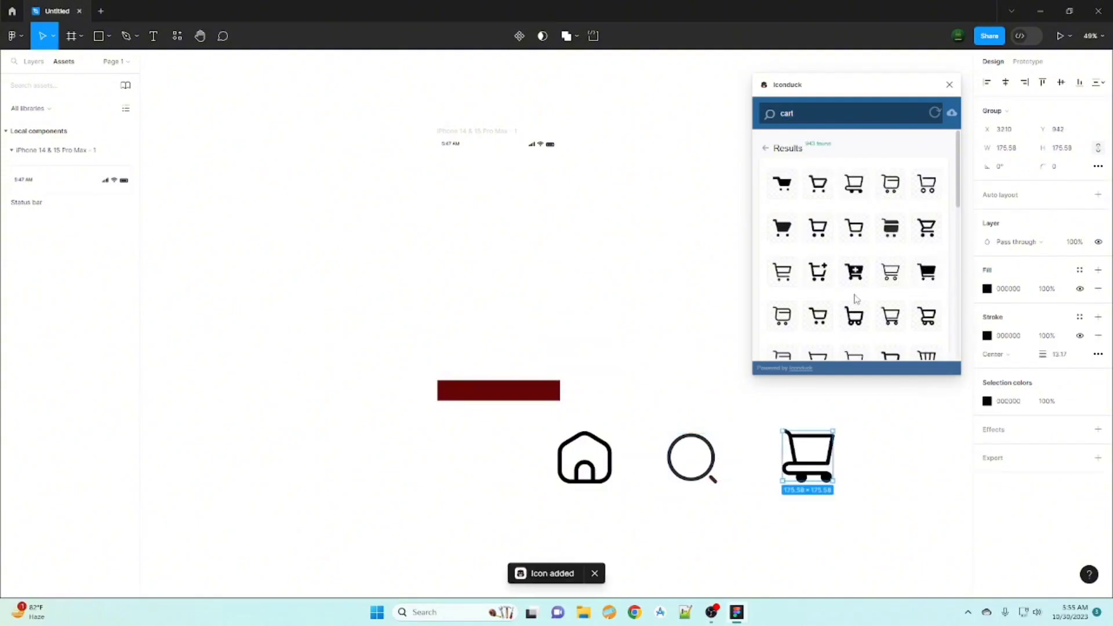
type("profile")
scroll(852, 261, "down", 2)
scroll(852, 261, "down", 3)
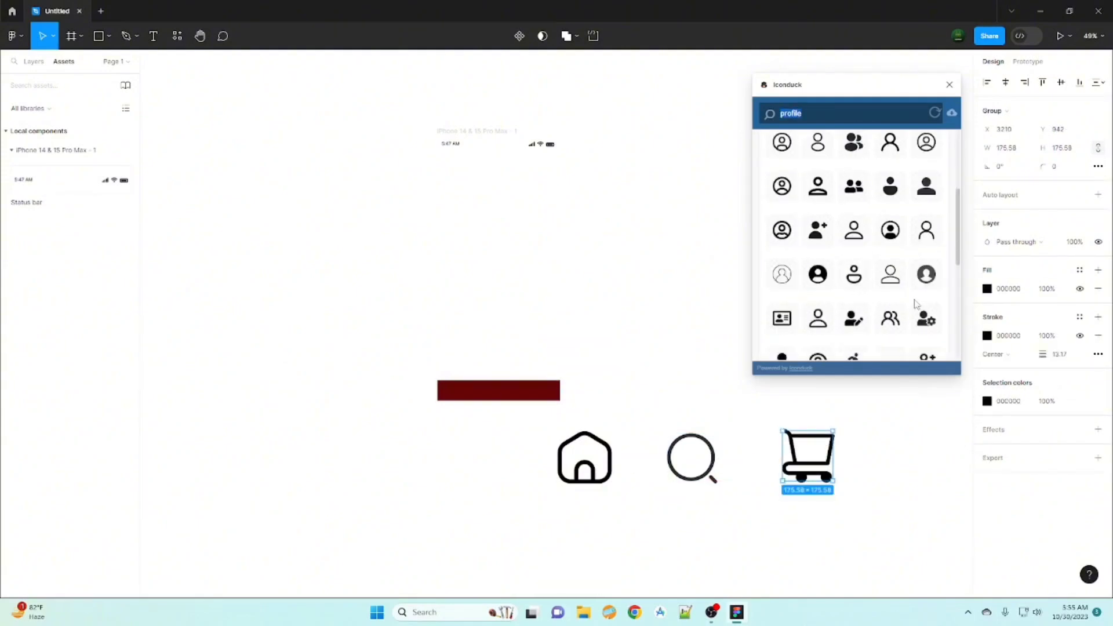
scroll(853, 261, "down", 3)
scroll(870, 264, "up", 8)
left_click(884, 268)
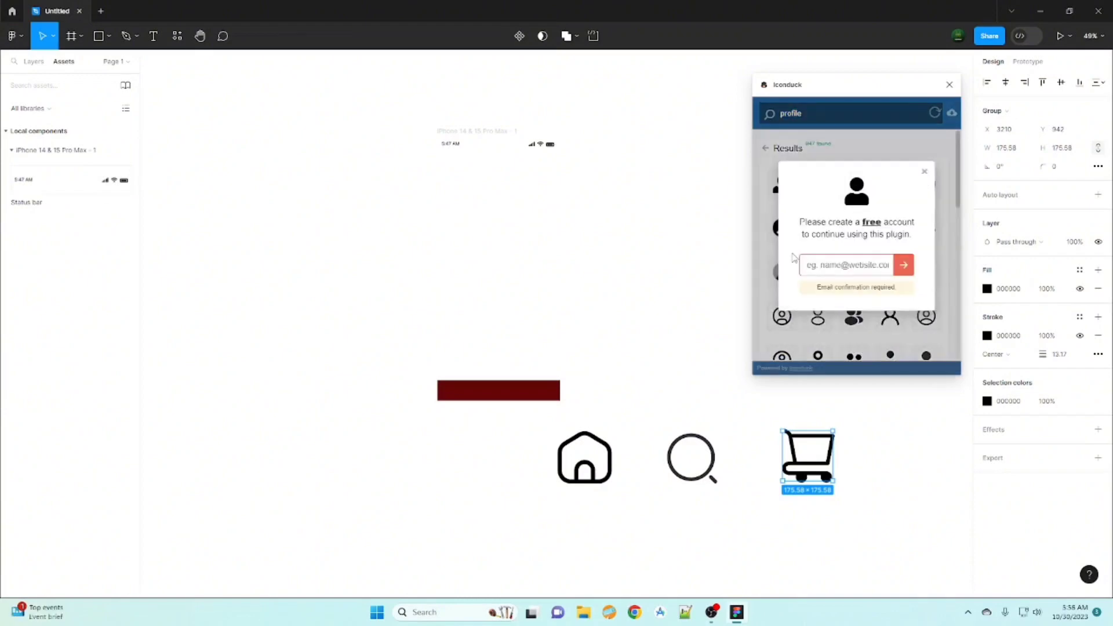
left_click(949, 85)
Step: Move the home icon into the phone frame and size it to 50 px
mouse_move(586, 466)
left_mouse_down()
mouse_move(463, 381)
mouse_move(472, 381)
left_mouse_up()
scroll(488, 374, "up", 3)
left_click_drag(347, 313, 364, 374)
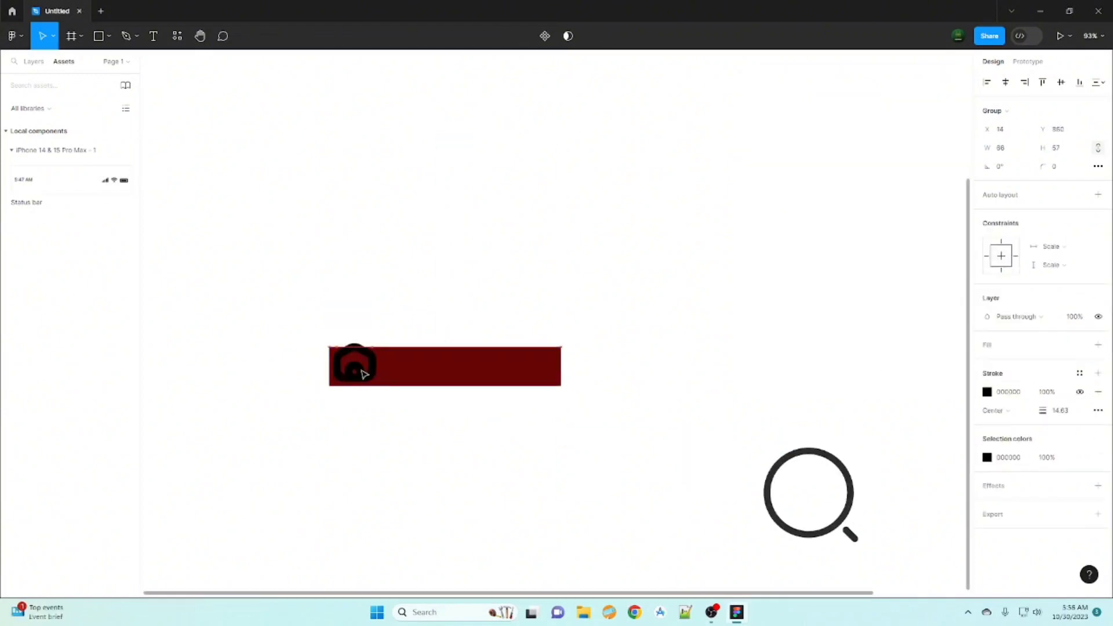
key("ctrl+z")
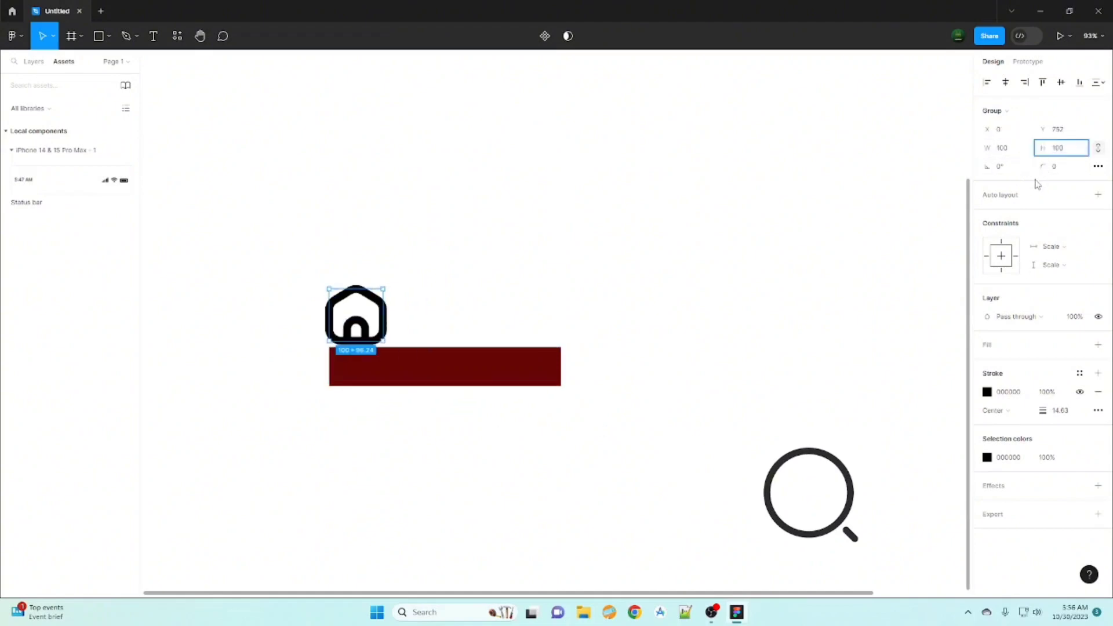
type("50")
key("Return")
left_click(665, 430)
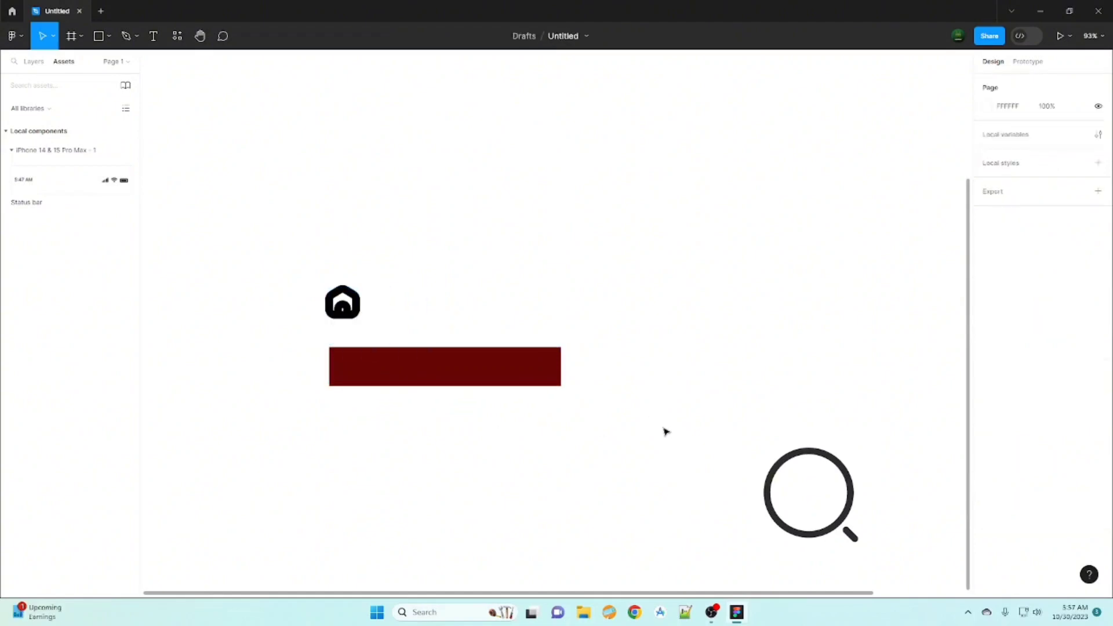
Step: Set the magnifier and cart icons to 50 px wide
scroll(665, 431, "right", 2)
left_click(719, 441)
left_click(1006, 148)
key("BackSpace")
type("50")
key("Return")
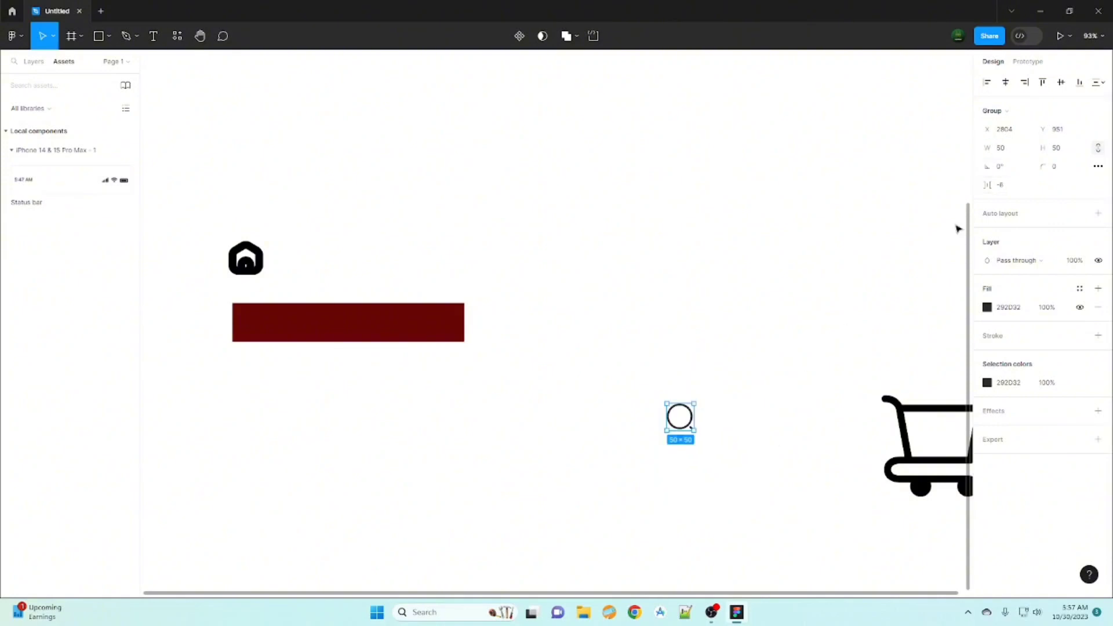
scroll(928, 232, "right", 2)
left_click(858, 429)
left_click(1006, 148)
type("50")
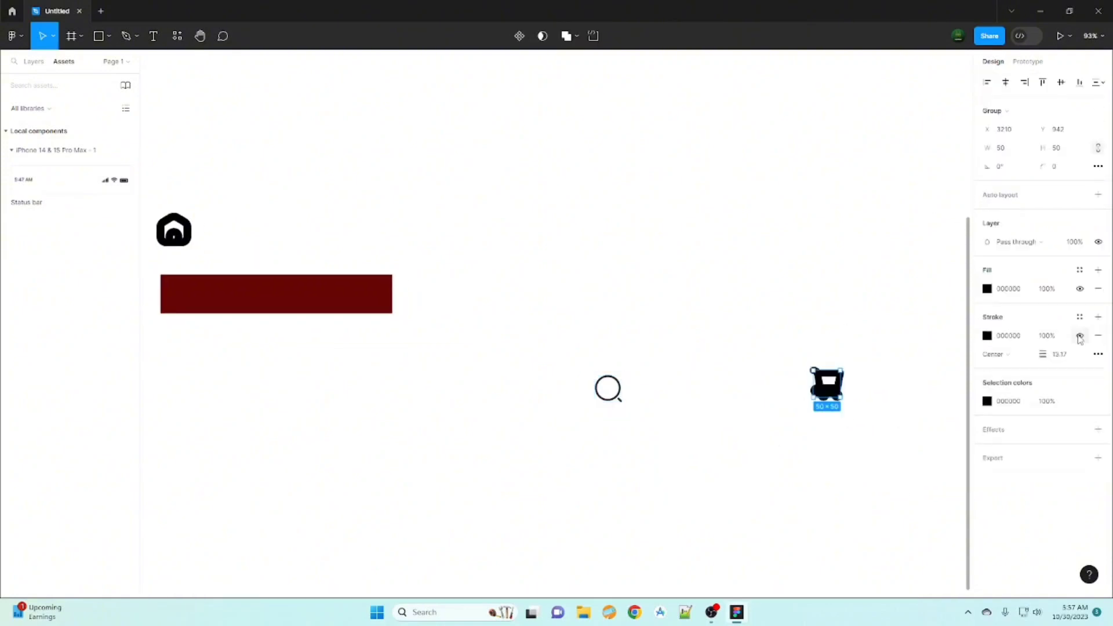
Step: Adjust the cart outline's opacity, then remove its stroke entirely
left_click(1044, 337)
type("2")
key("Return")
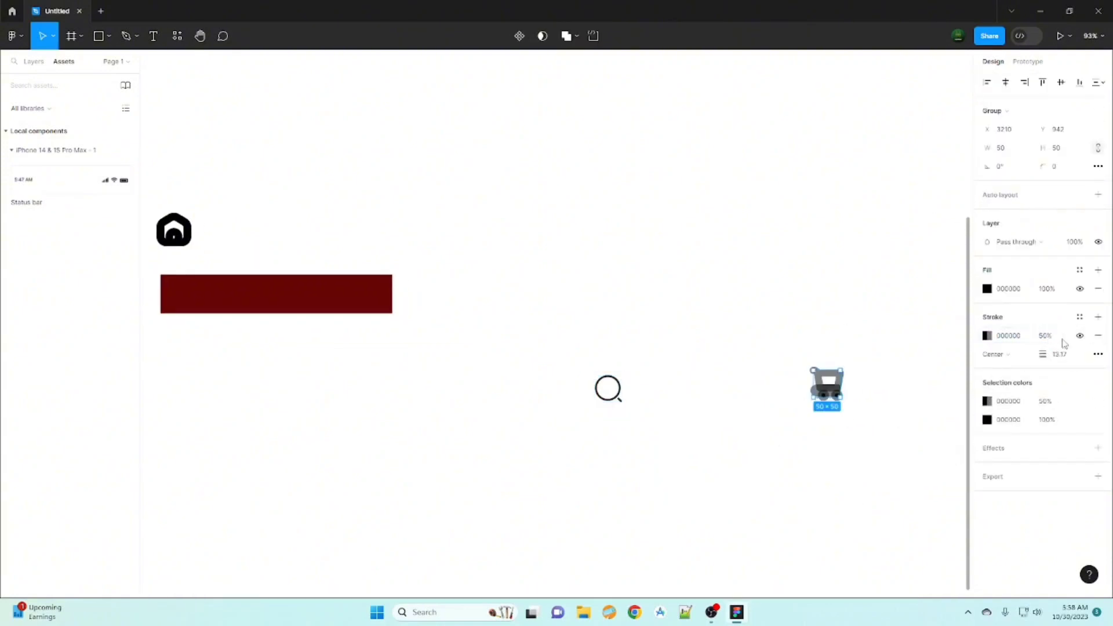
type("100")
key("Return")
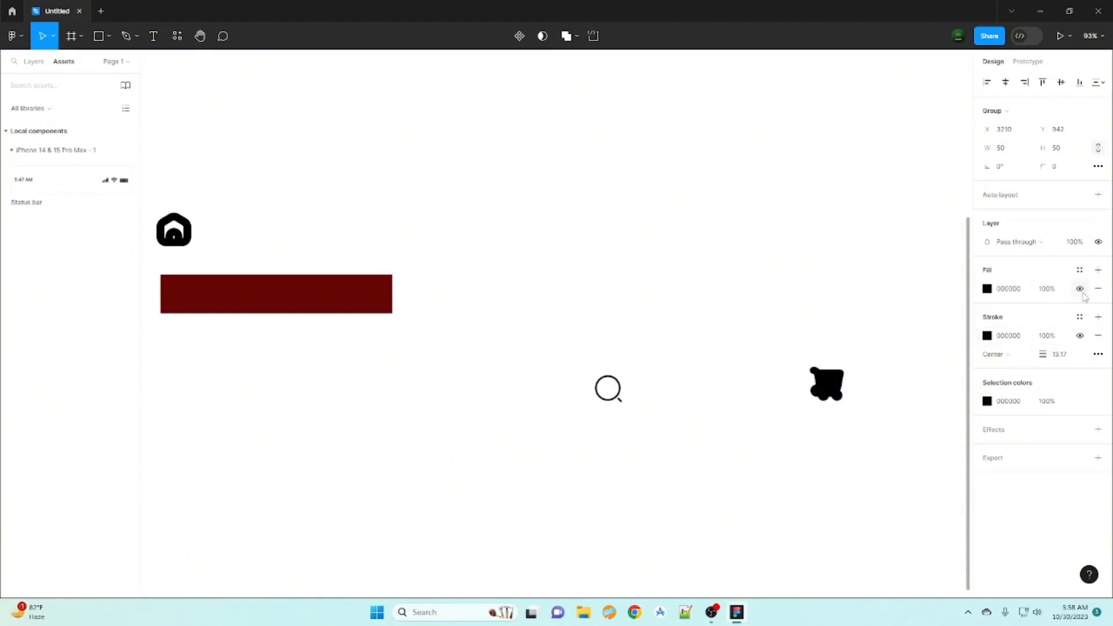
left_click(1080, 401)
left_click(1098, 335)
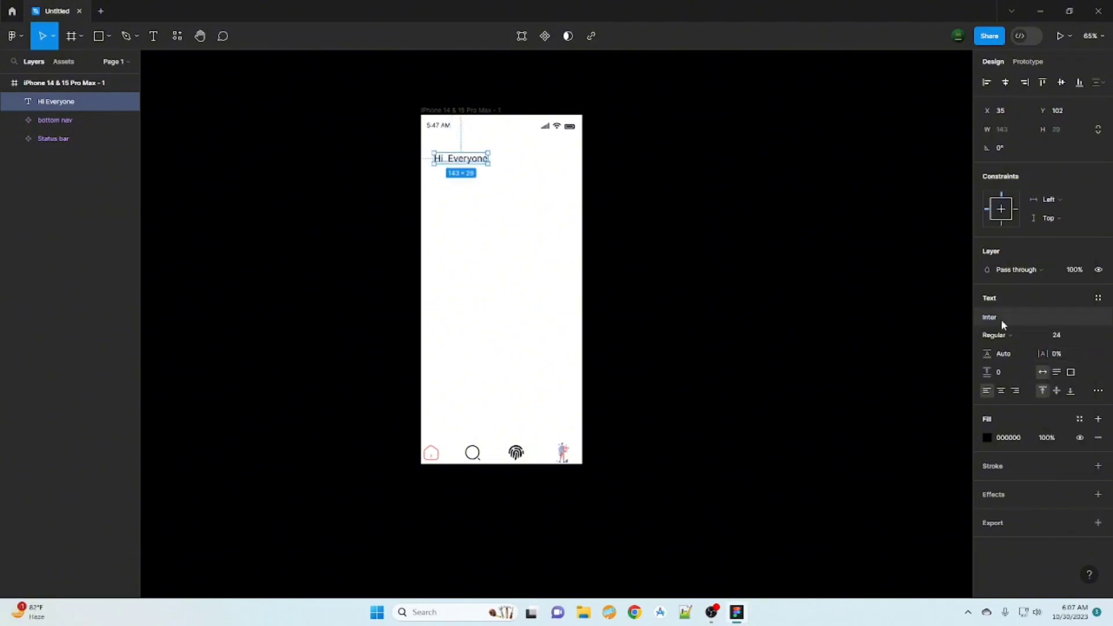
Step: Insert an Iconduck notification bell and set its width to 30
left_click(325, 232)
right_click(508, 262)
mouse_move(529, 492)
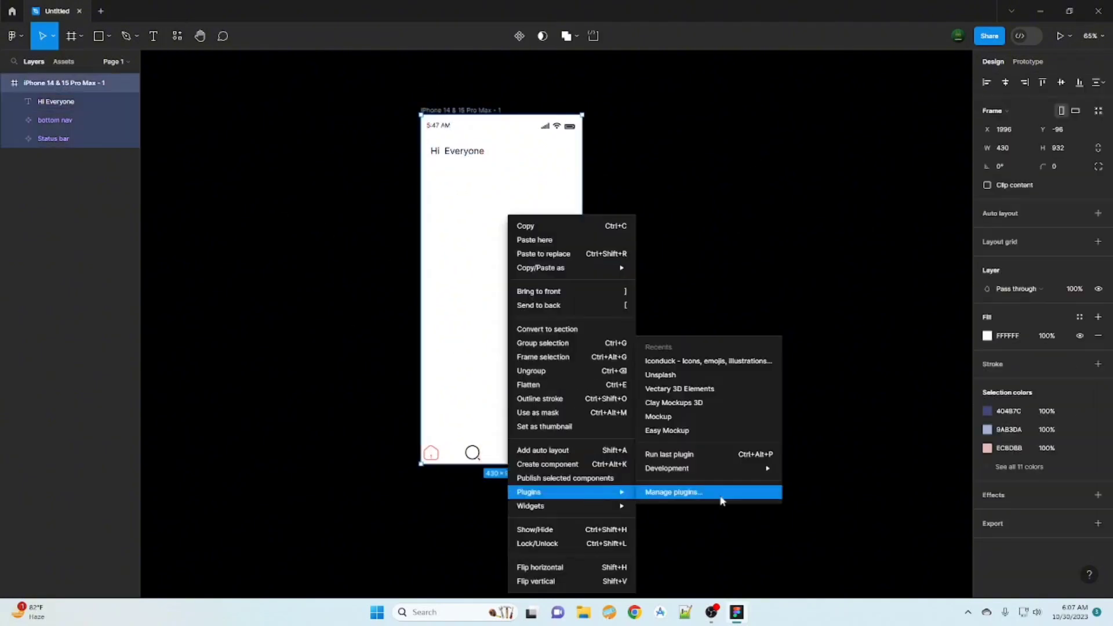
left_click(696, 360)
type("cation")
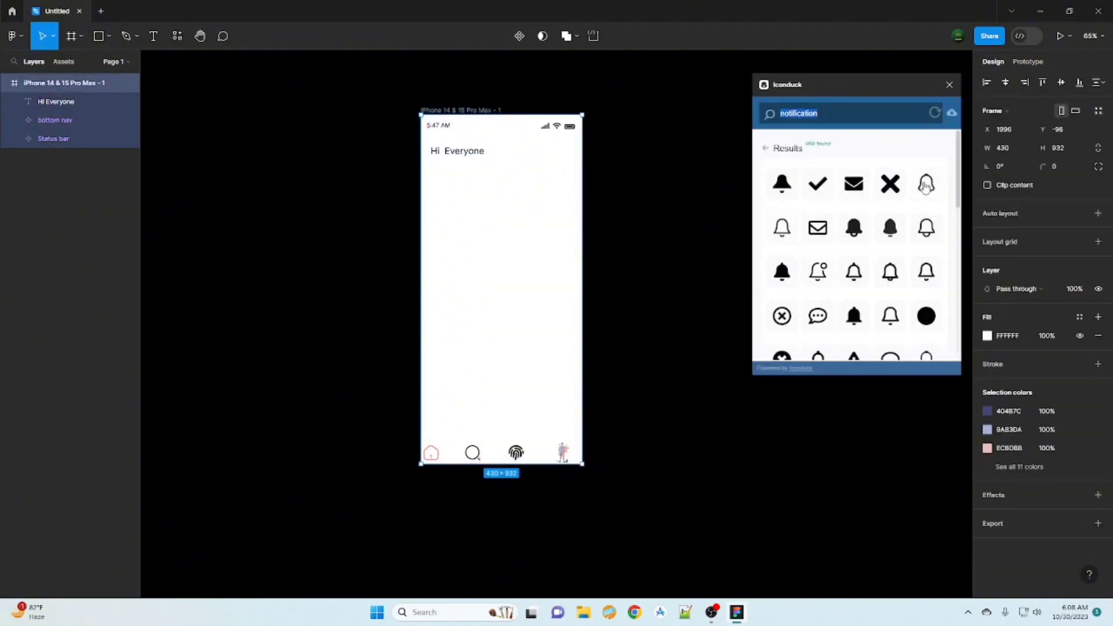
left_click(927, 182)
left_click(996, 152)
type("3")
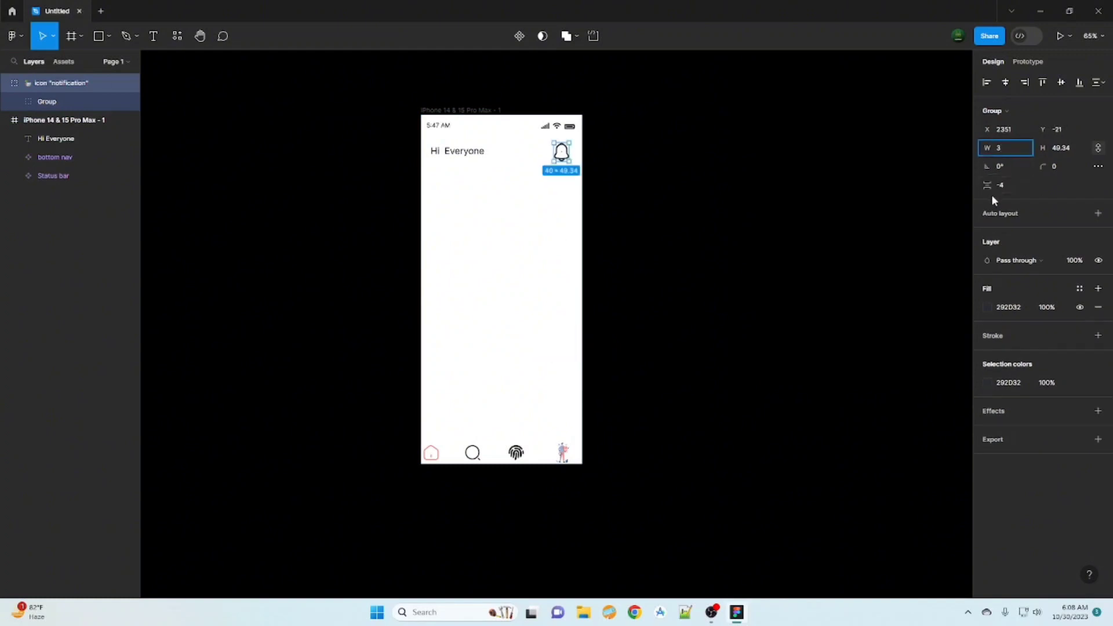
type("0")
key("Return")
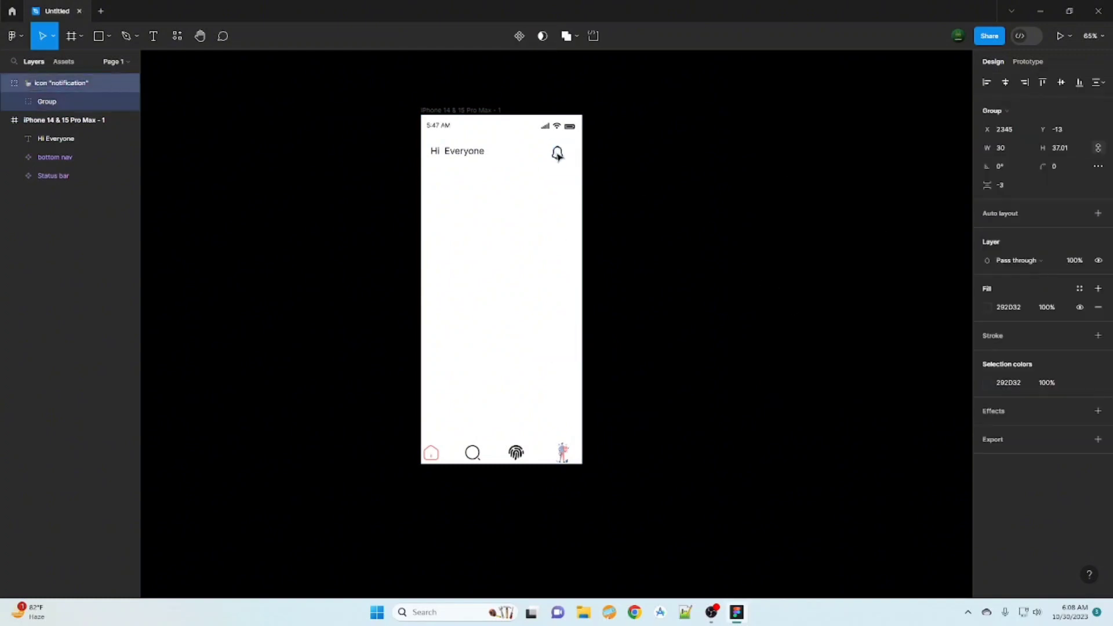
Step: Nudge the bell right and draw a grey 281×40 bar below Hi Everyone
left_click_drag(558, 155, 563, 154)
left_click(666, 170)
key("r")
left_click_drag(432, 178, 536, 193)
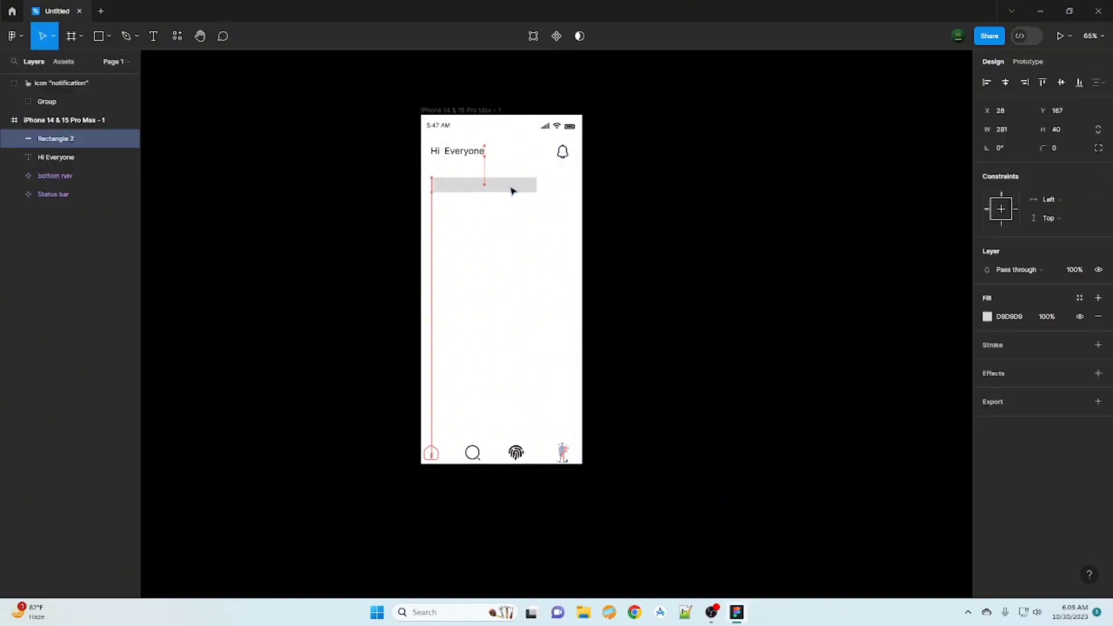
type("20")
Step: Round the bar's corners to 20 and give it a lighter grey fill
key("Return")
key("Escape")
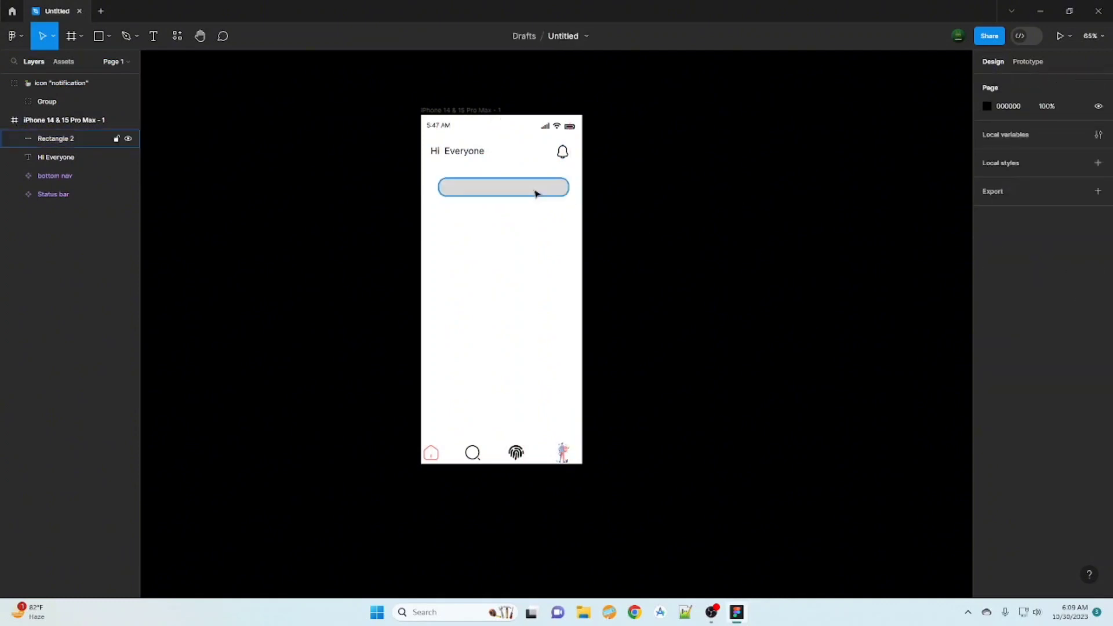
left_click(534, 189)
left_click(988, 316)
left_click(839, 311)
left_click(715, 335)
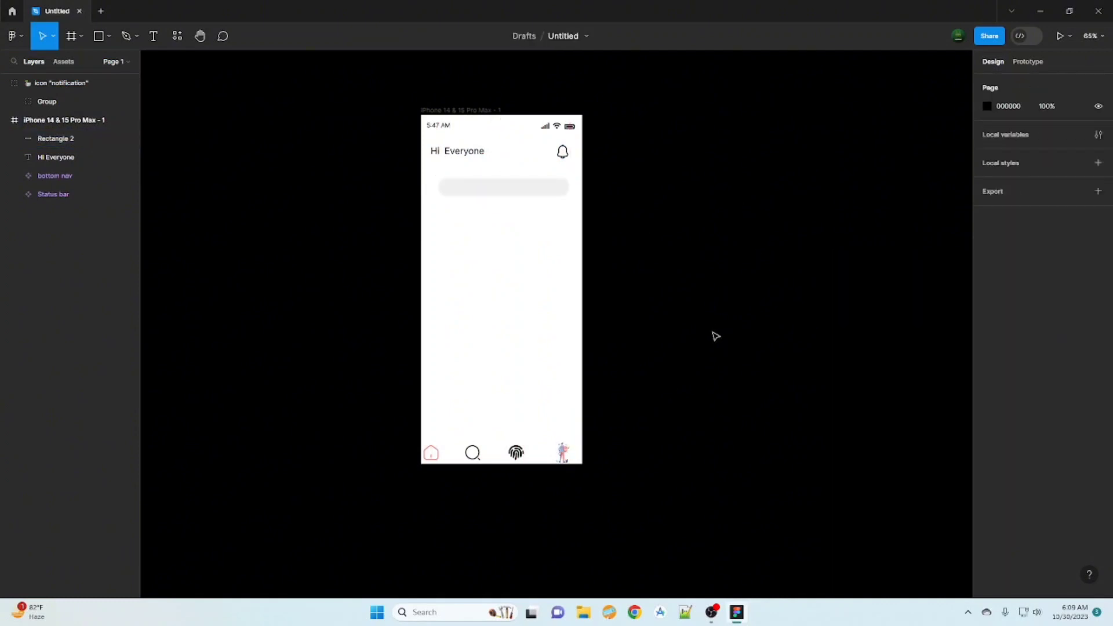
Step: Add 'Search' placeholder text inside the bar
left_click(475, 193)
key("t")
left_click(441, 190)
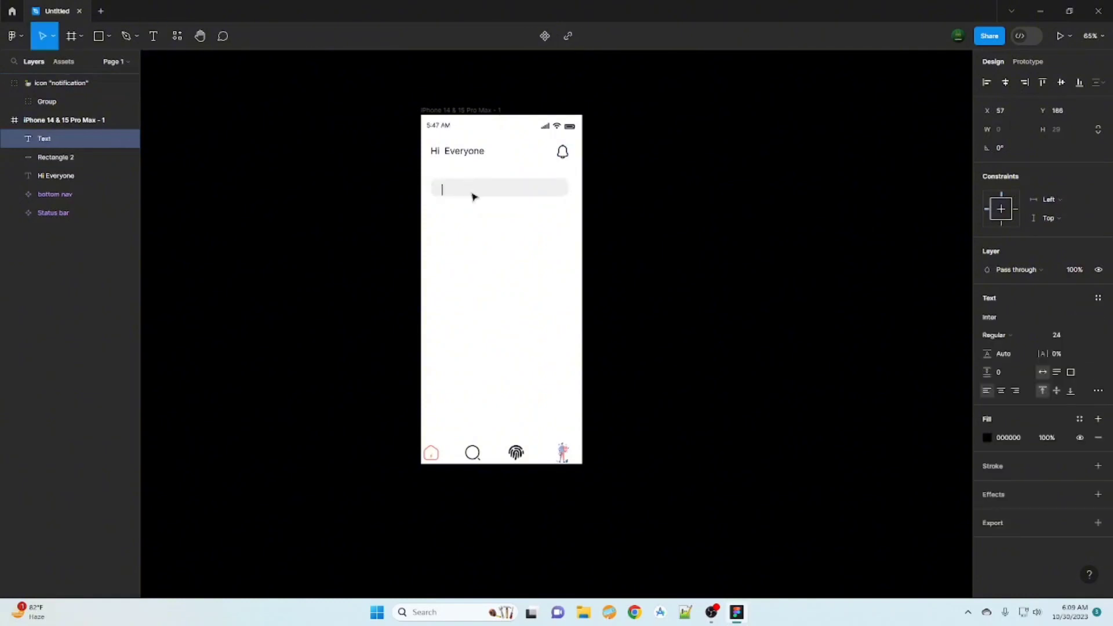
type("Search")
left_click(351, 273)
Step: Insert an Iconduck magnifier icon sized into the search bar's right end
right_click(569, 186)
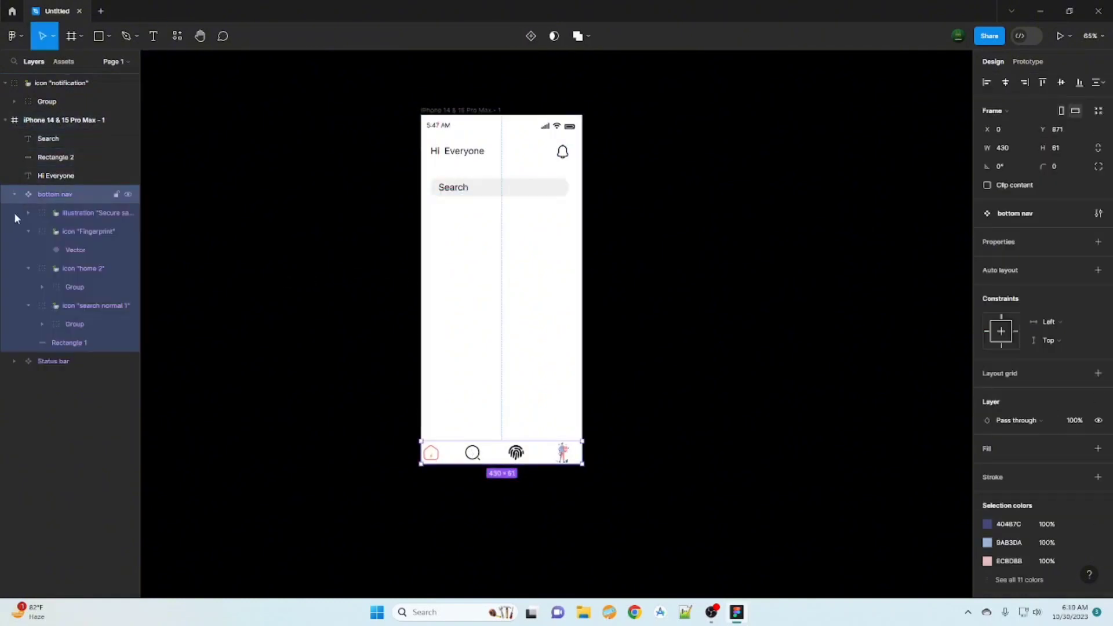
right_click(497, 194)
left_click(649, 432)
type("search")
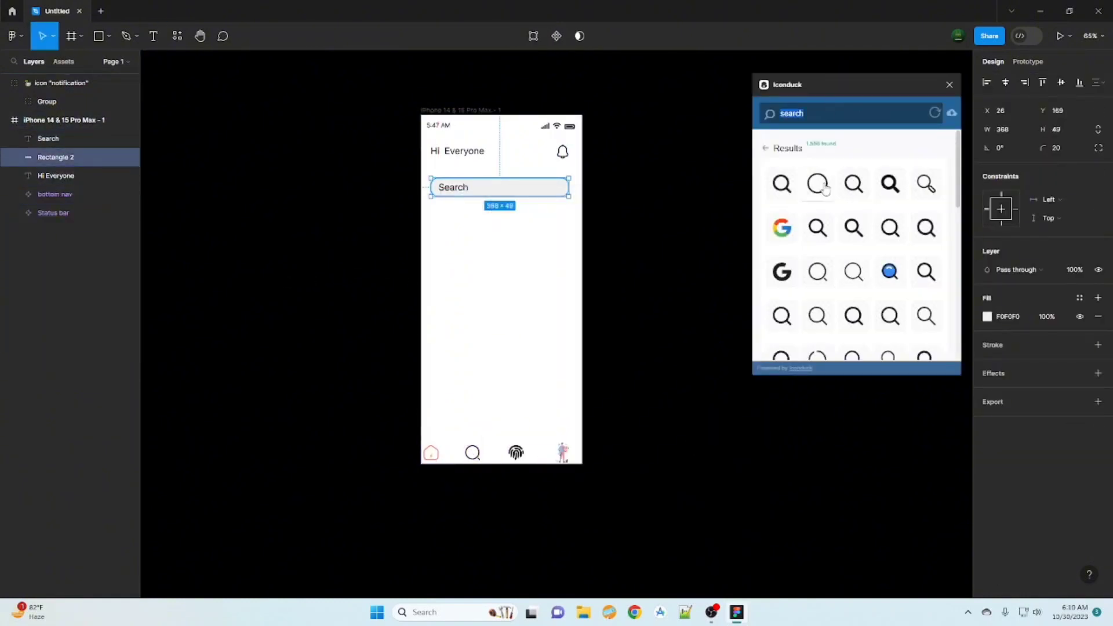
left_click(780, 184)
left_click_drag(566, 330, 554, 186)
left_click(655, 280)
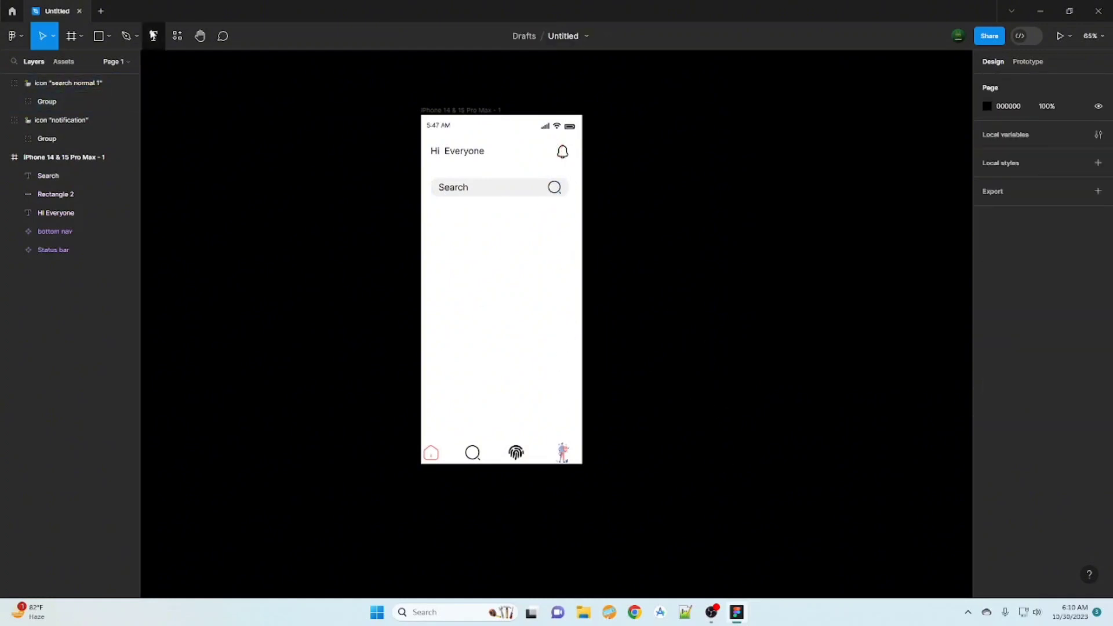
Step: Add a 'Catagory' heading below the search bar
left_click(439, 220)
type("Cata")
key("Escape")
Step: Finish the Catagory heading and shift it slightly right and down
key("Return")
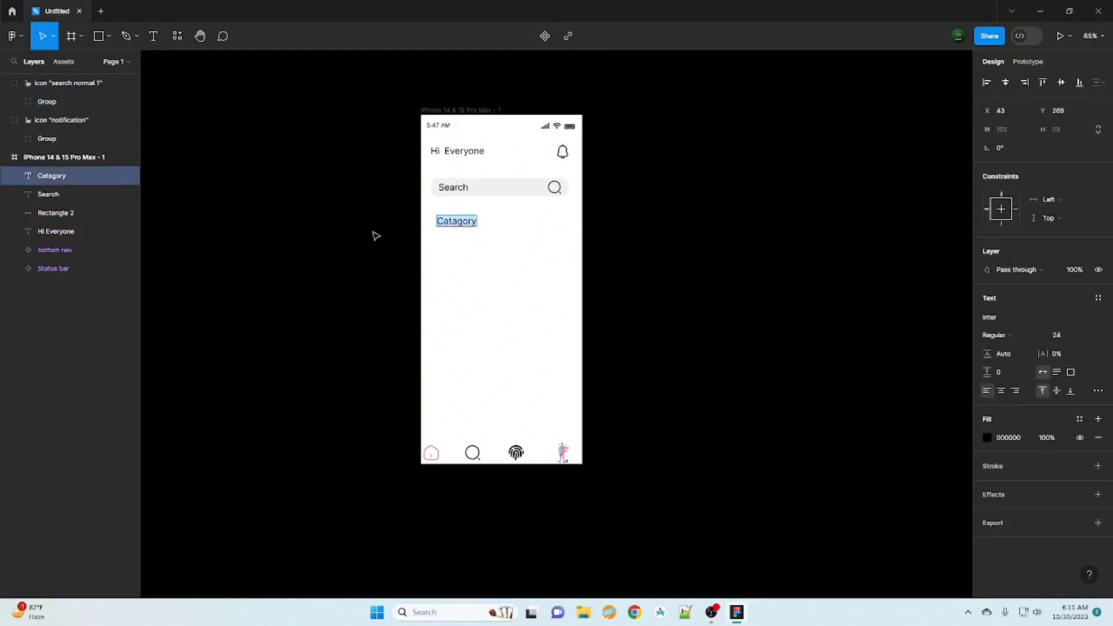
key("Escape")
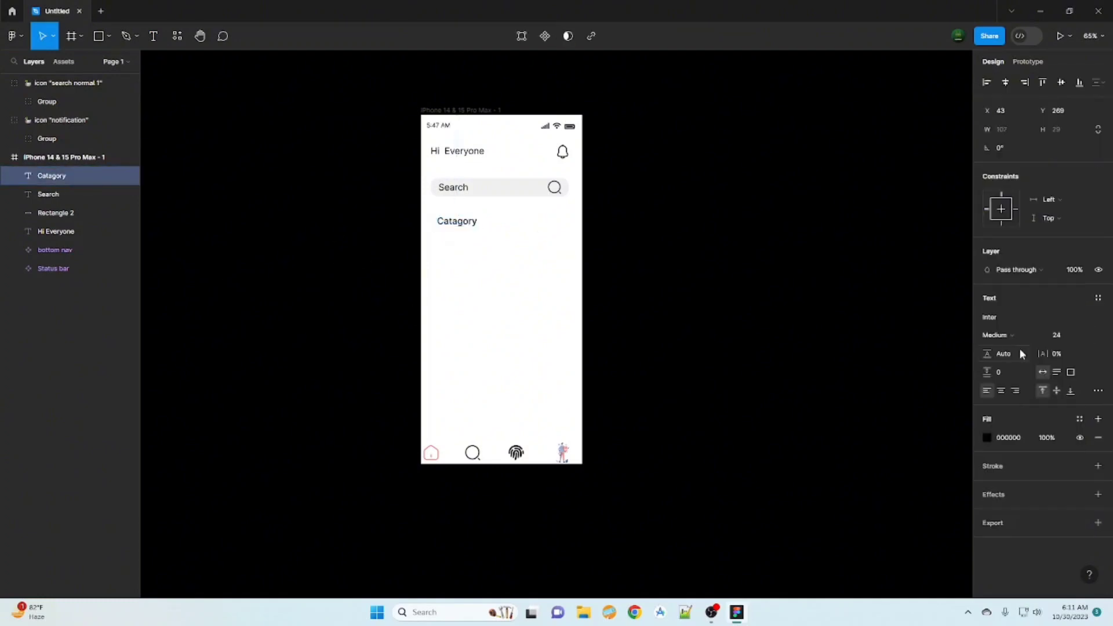
left_click_drag(458, 221, 501, 294)
left_click(617, 366)
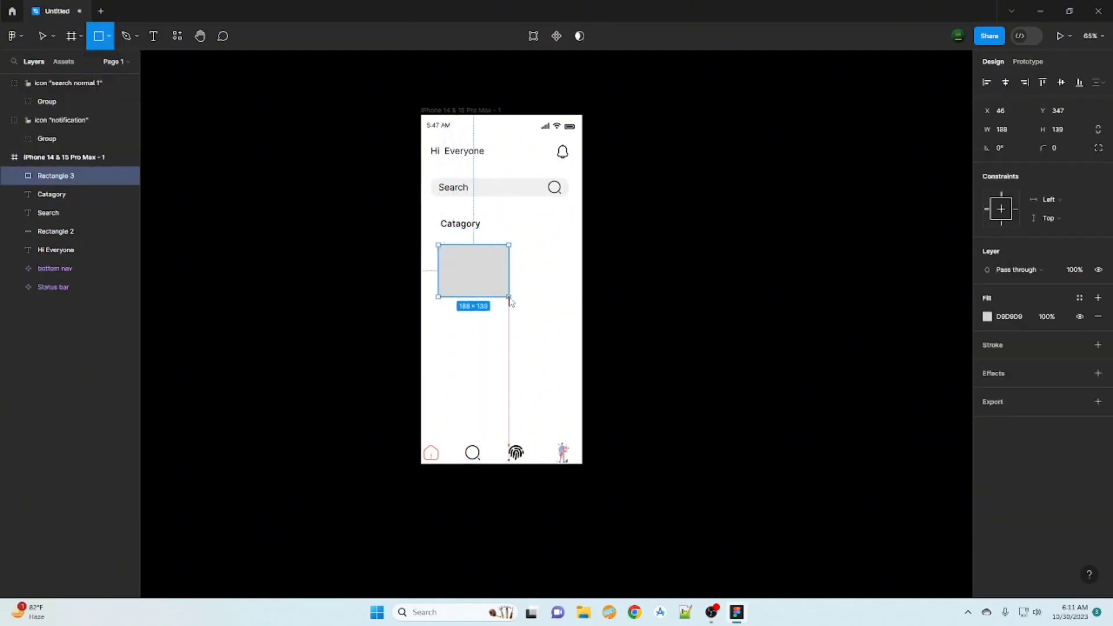
Step: Add a grey 188×139 card under Catagory and place a duplicate beside it
left_click(1073, 148)
key("ctrl+d")
mouse_move(988, 110)
left_mouse_down()
mouse_move(105, 132)
mouse_move(69, 168)
left_mouse_up()
key("Escape")
left_click(70, 83)
key("Escape")
Step: Group the search bar, magnifier icon and Search text into Group 1
left_click(452, 191)
key("Return")
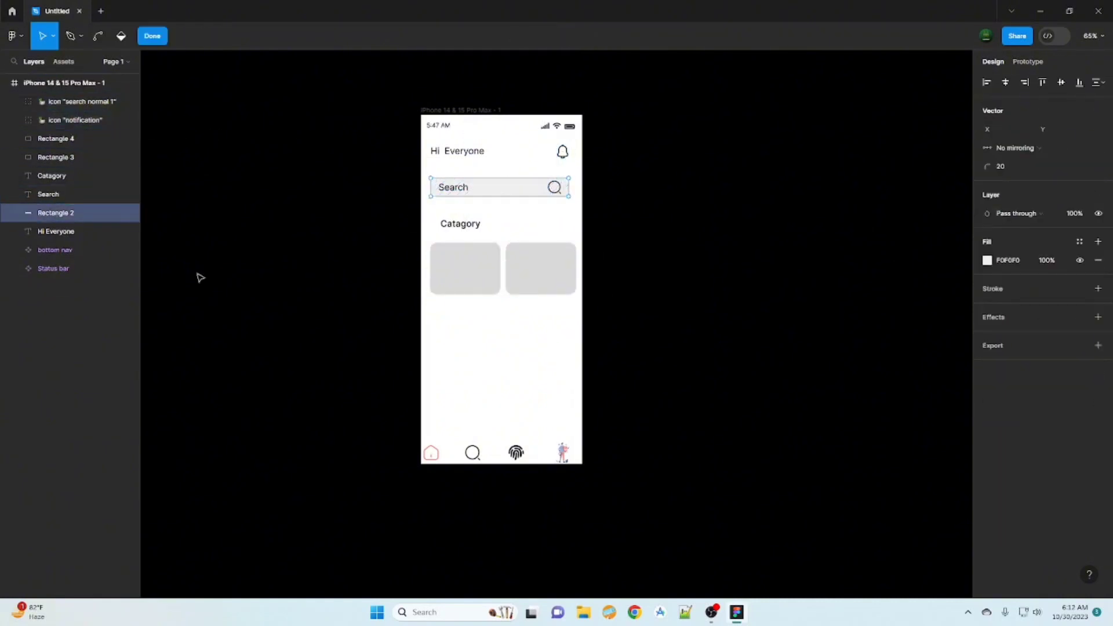
key("Escape")
left_click(100, 103, "shift")
left_click(81, 211, "ctrl")
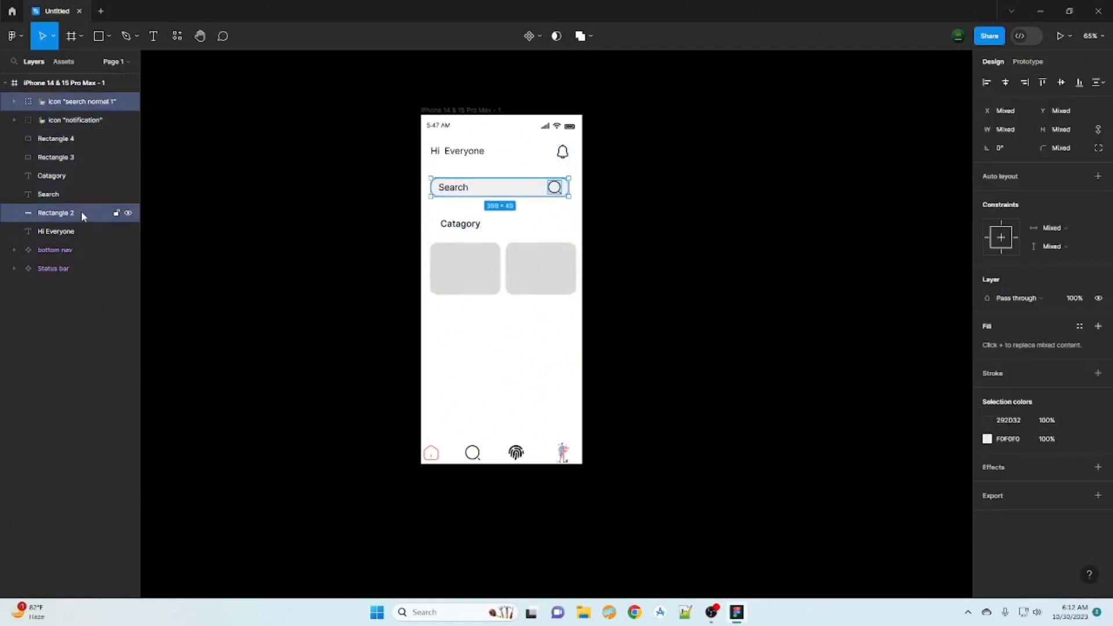
key("ctrl+g")
left_click(271, 296)
left_click_drag(48, 194, 64, 110)
left_click(473, 261)
Step: Duplicate the grey card further right to extend the row to six cards
left_click(554, 270)
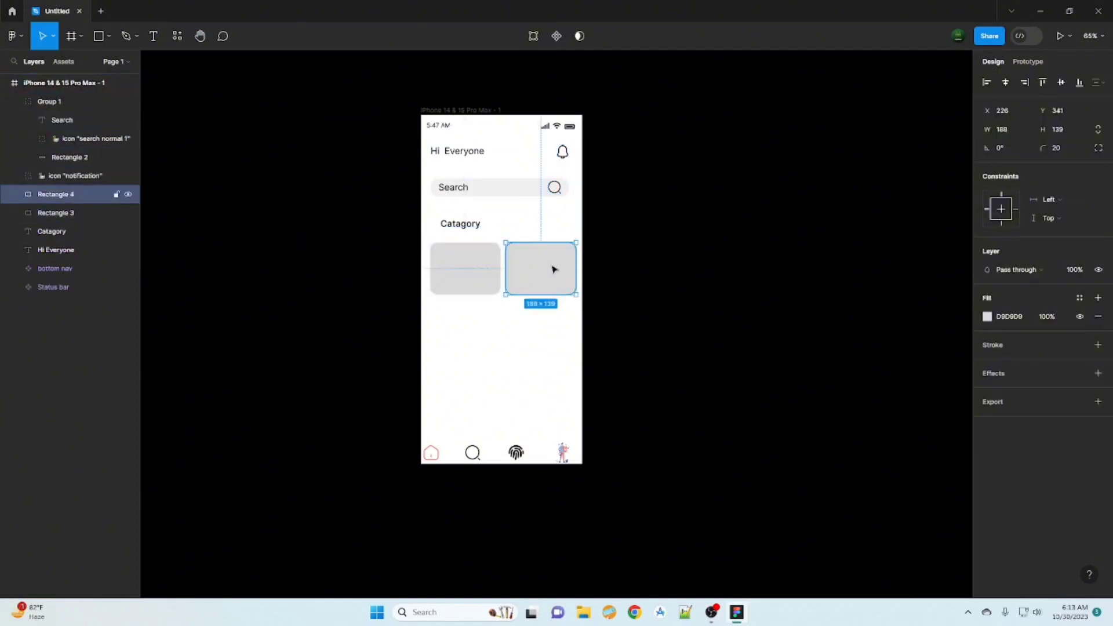
key("ctrl+d")
left_click_drag(545, 288, 619, 288)
key("ctrl+d")
key("ctrl+d")
key("ctrl+d")
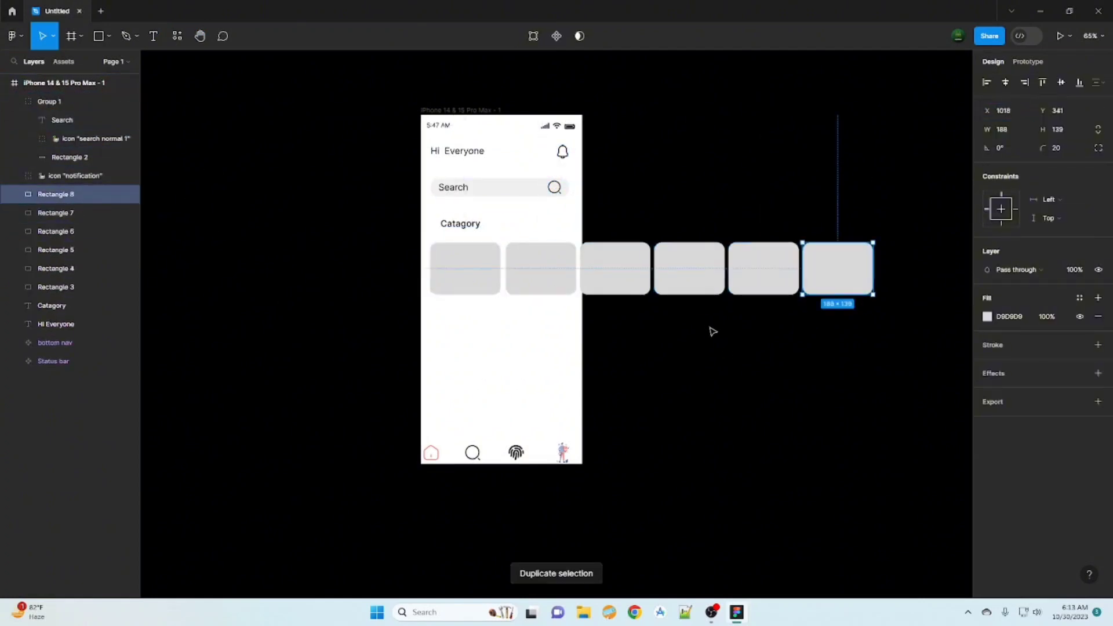
right_click(691, 325)
left_click(859, 505)
Step: Fill the six category cards with Unsplash 'food' photos, including pizza and cake
left_click(465, 268)
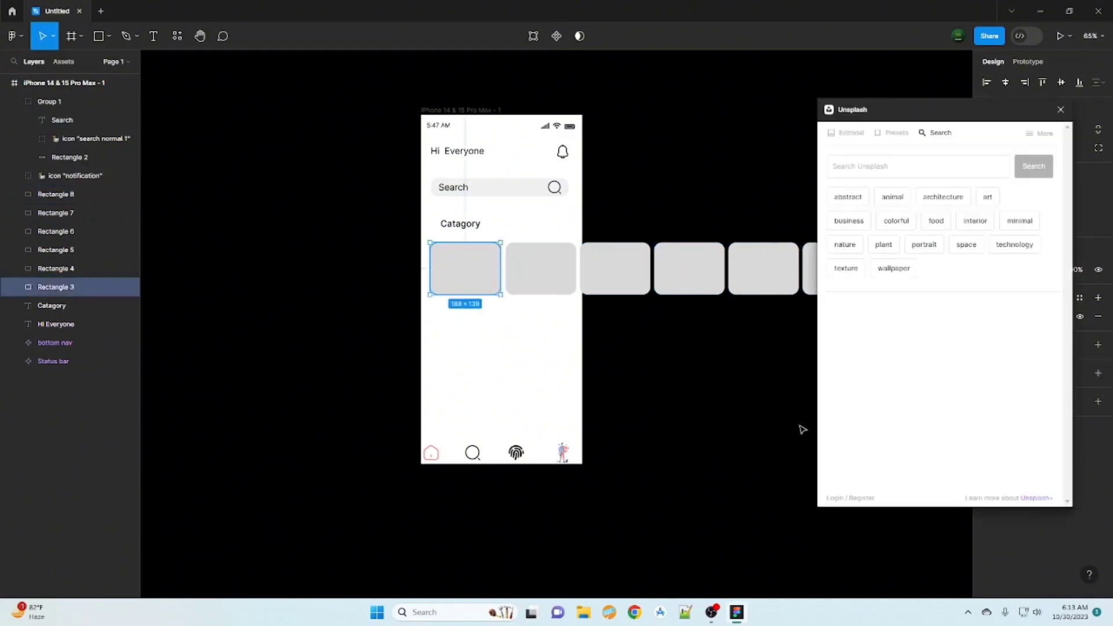
left_click(937, 221)
left_click(1020, 429)
scroll(986, 319, "down", 3)
left_click(999, 226)
left_click(1000, 360)
scroll(986, 319, "down", 3)
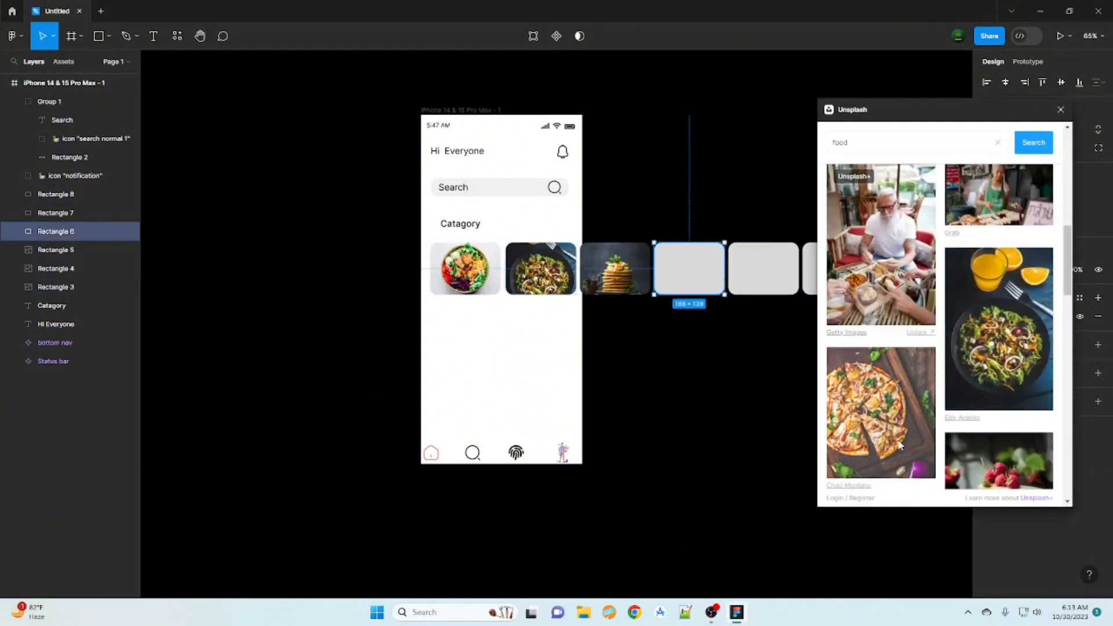
left_click(882, 411)
left_click(994, 240)
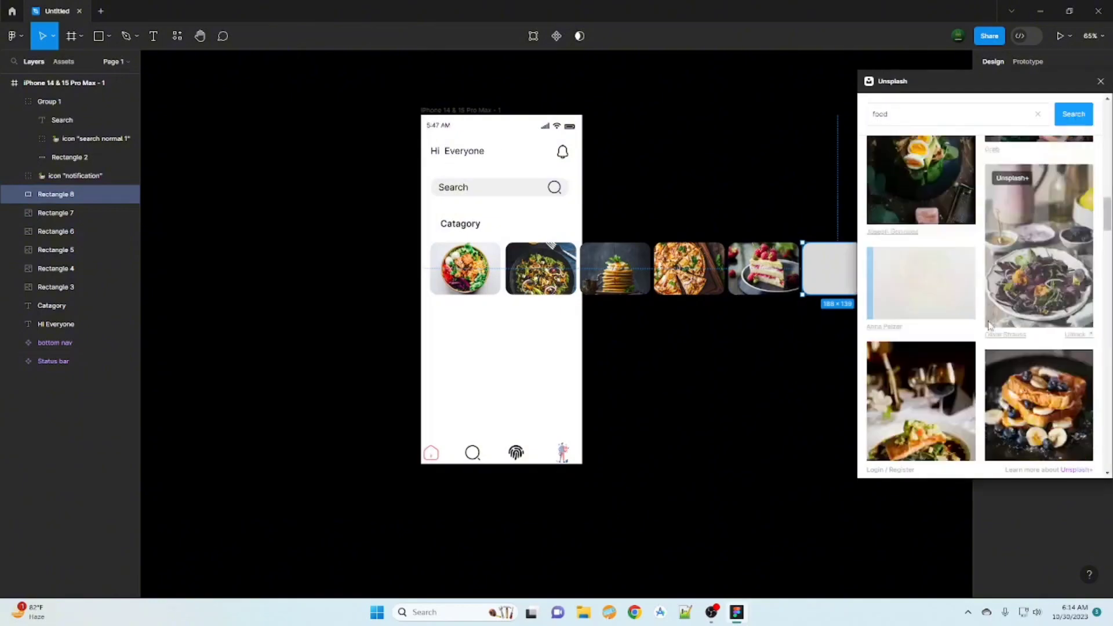
left_click(1041, 406)
left_click(881, 368)
left_click(67, 120)
Step: Group the Hi Everyone greeting with the bell, and frame the six category cards
left_click(70, 268, "shift")
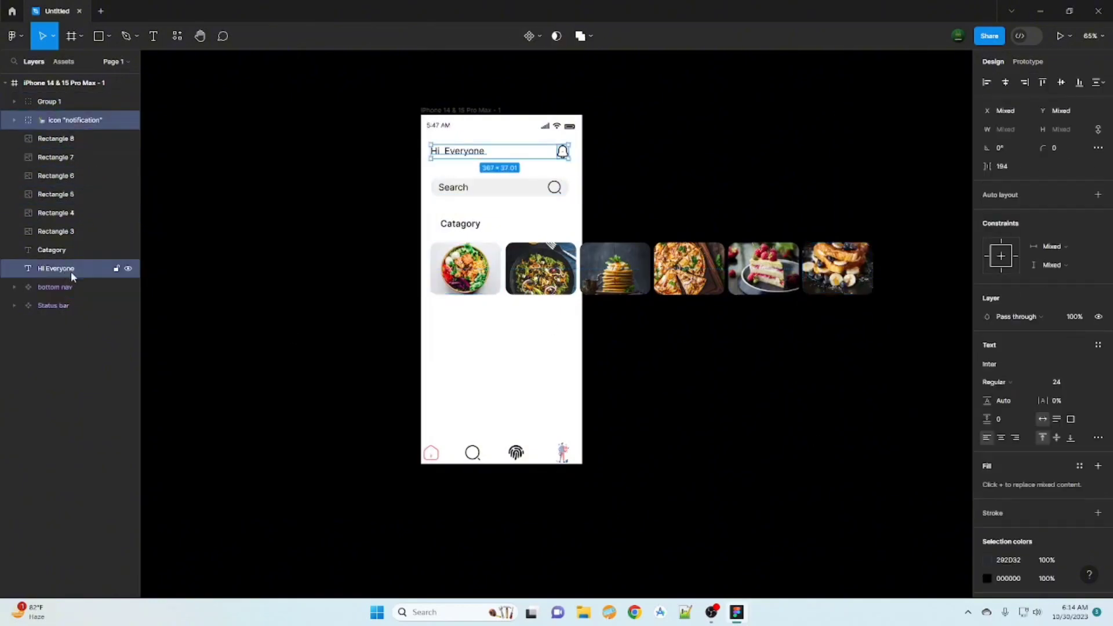
key("ctrl+g")
left_click(55, 139)
left_click(69, 232, "shift")
key("ctrl+alt+g")
right_click(61, 141)
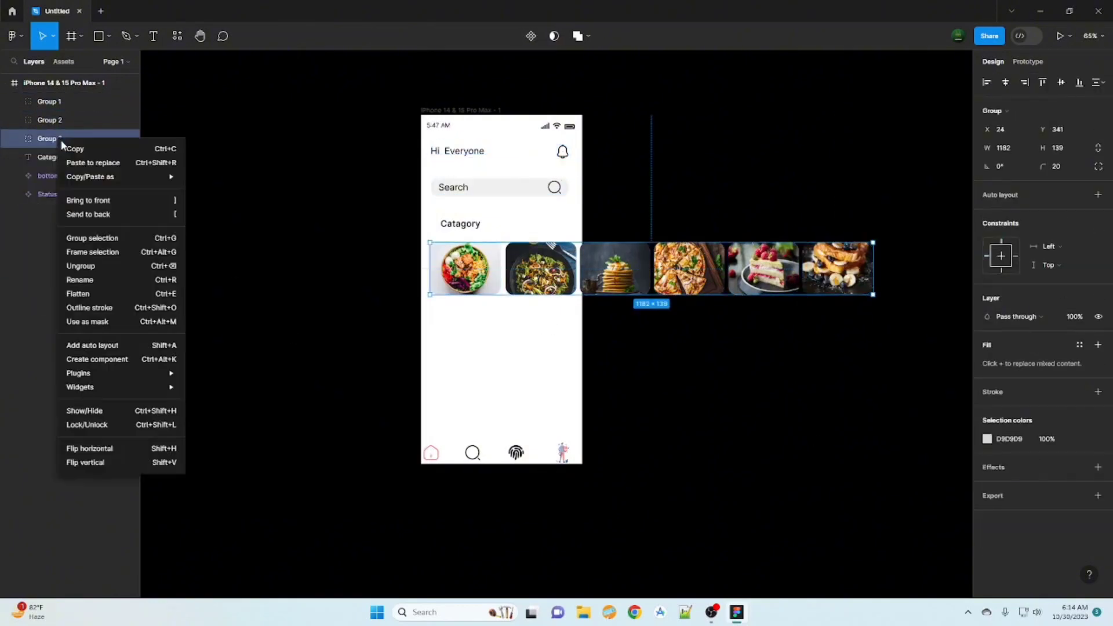
left_click(155, 253)
Step: Narrow the card frame to the phone width, clip its overflow, and preview the prototype
left_click_drag(874, 268, 625, 269)
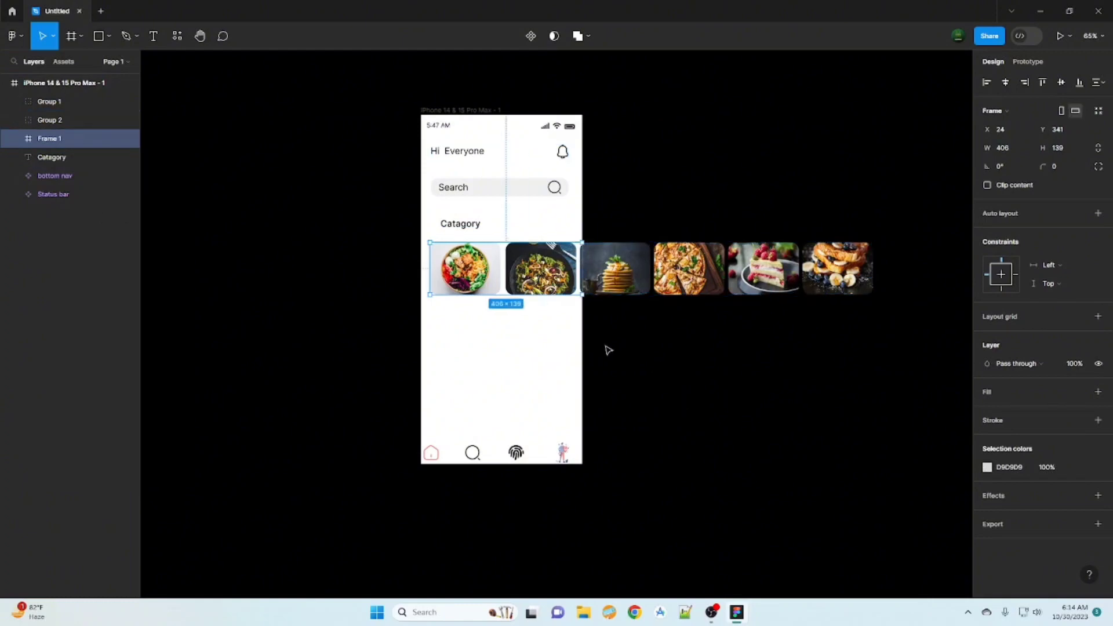
left_click(987, 185)
key("shift+e")
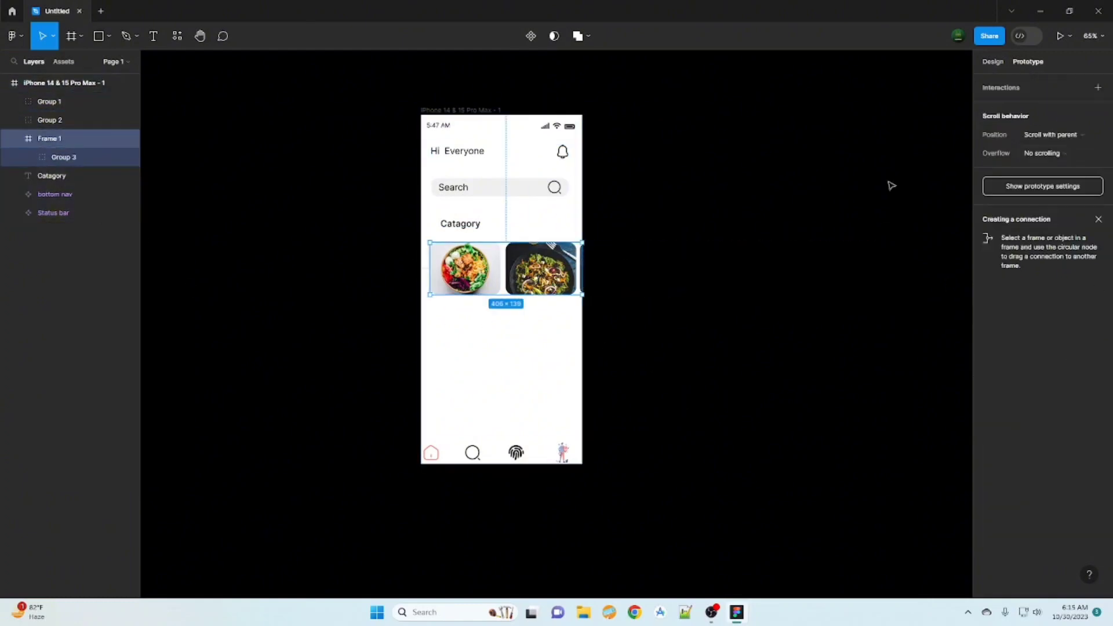
left_click(502, 316)
key("ctrl+alt+Return")
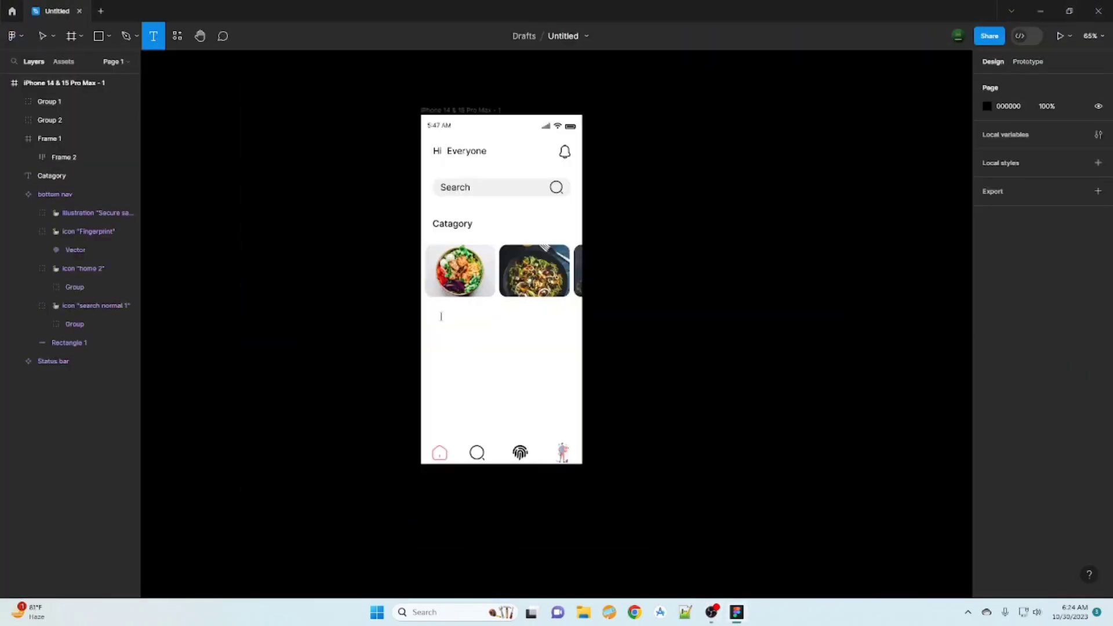
Step: Add a 'More products' heading below the category photos
left_click(441, 316)
type("More")
key("Escape")
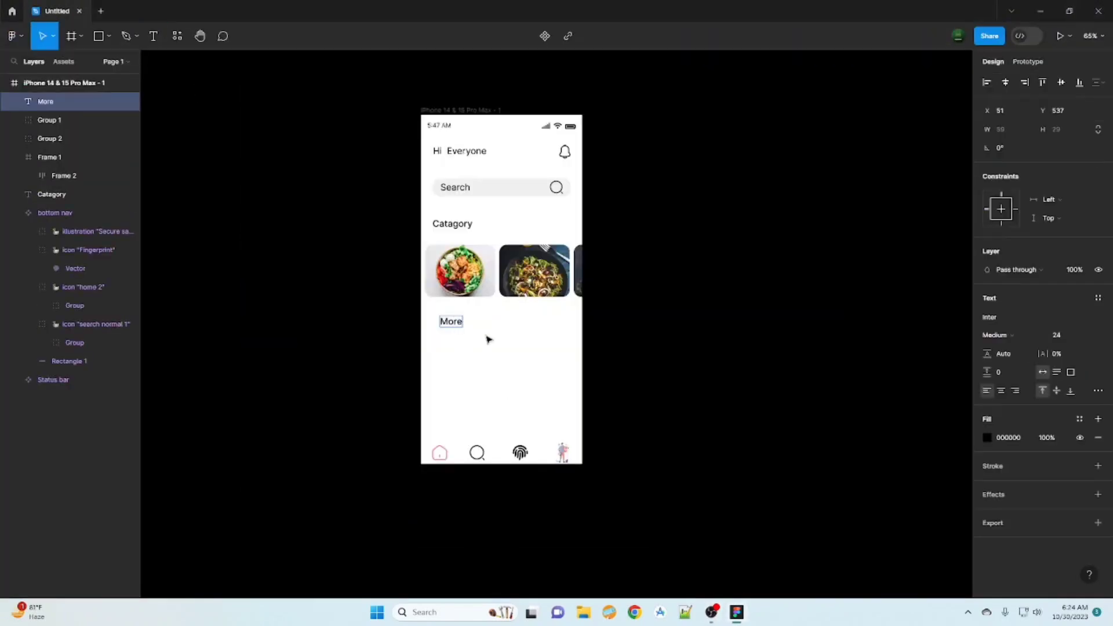
type("products")
key("Escape")
Step: Draw a 359×104 grey card with corner radius 20 and duplicate it below
key("r")
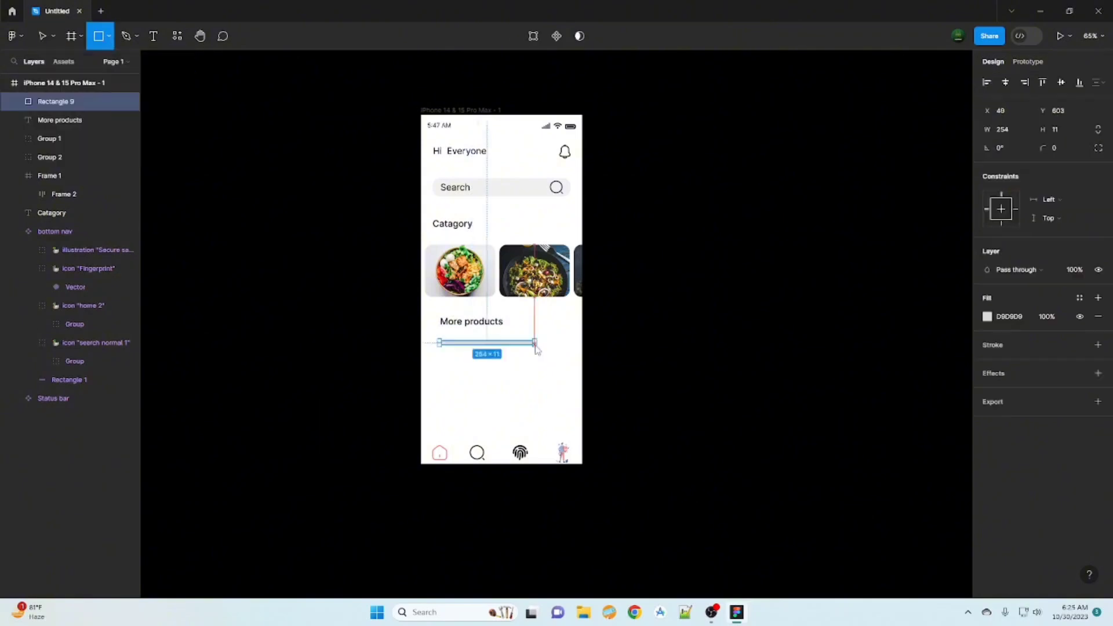
mouse_move(434, 343)
left_mouse_down()
mouse_move(569, 382)
mouse_move(541, 428)
left_mouse_up()
left_click(1064, 150)
key("ctrl+d")
right_click(524, 362)
left_click(676, 360)
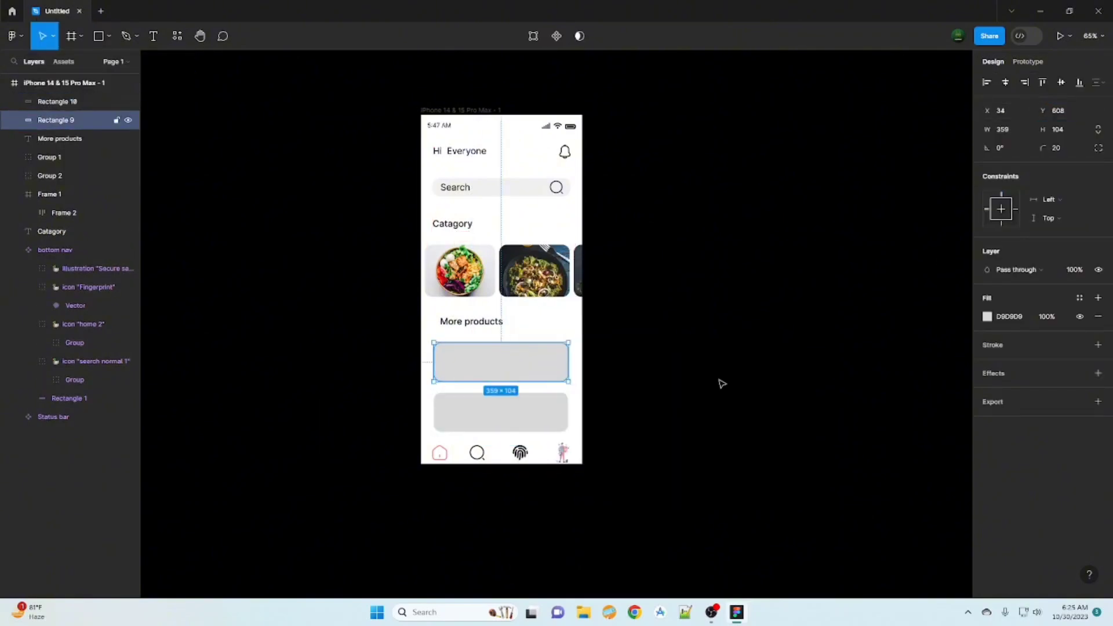
Step: Fill the two cards with Unsplash 'food' photos: pancakes above, pizza below
left_click(1069, 224)
scroll(926, 342, "down", 5)
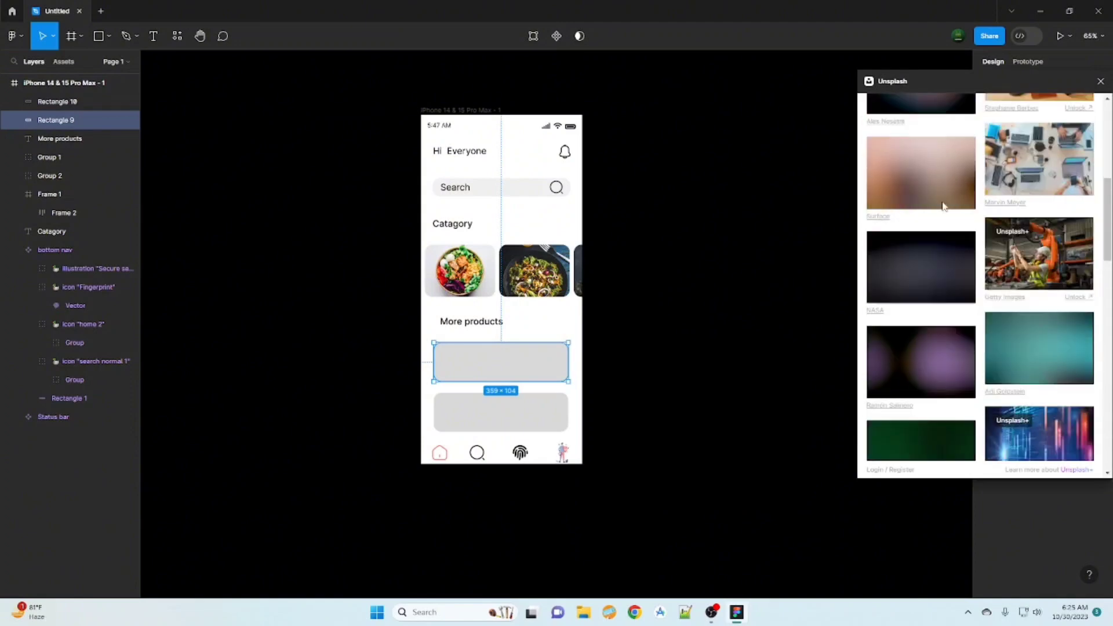
scroll(927, 342, "up", 4)
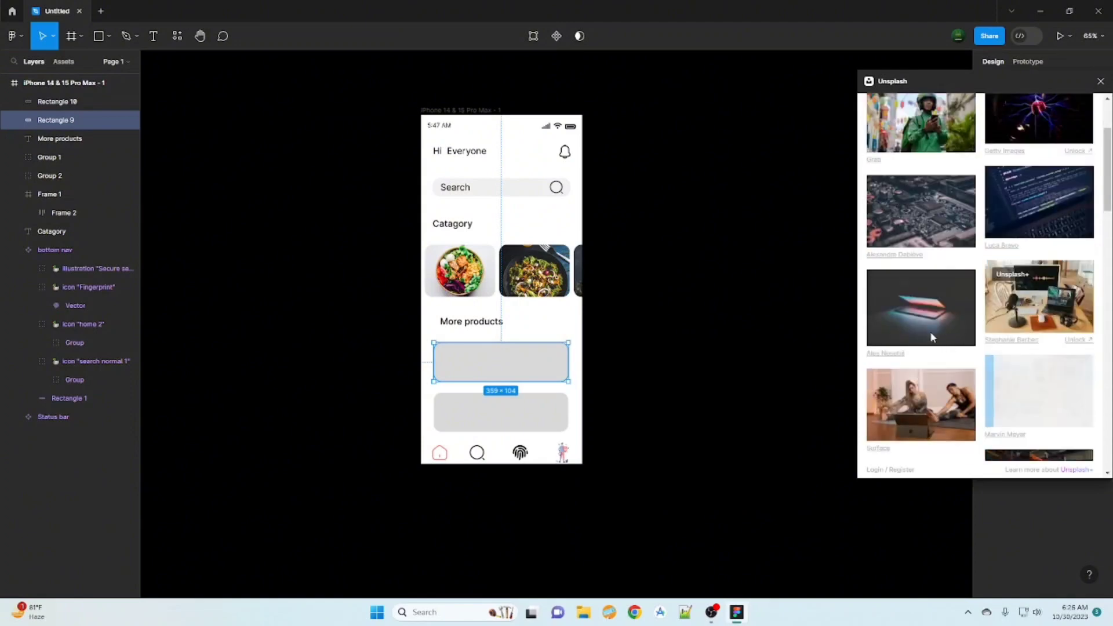
scroll(932, 338, "up", 5)
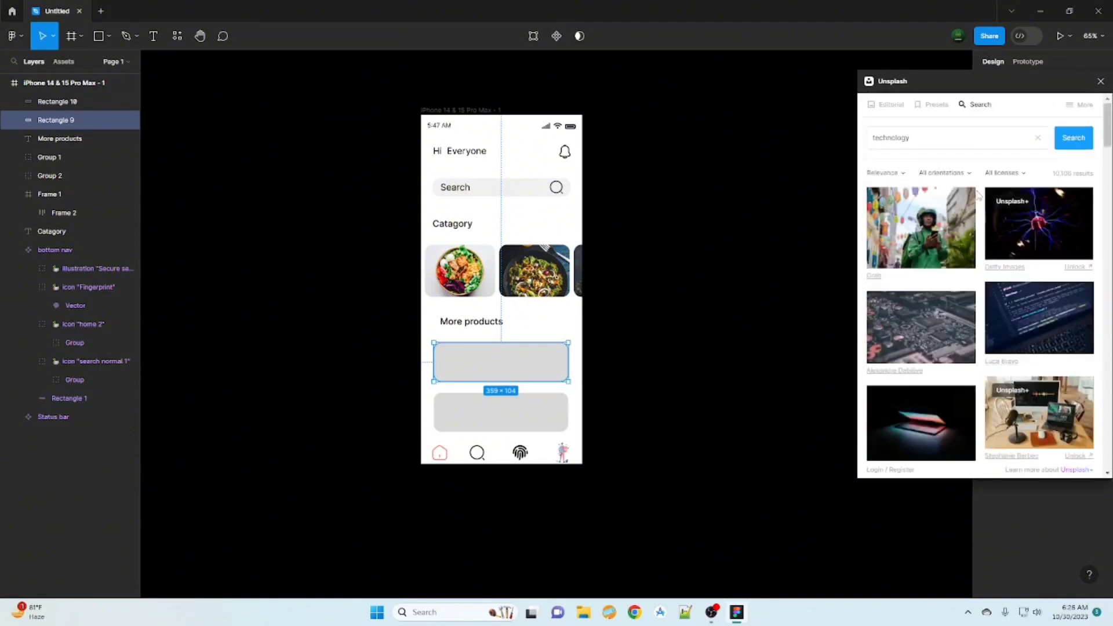
left_click(951, 113)
type("food")
key("Return")
left_click(1021, 371)
left_click(921, 249)
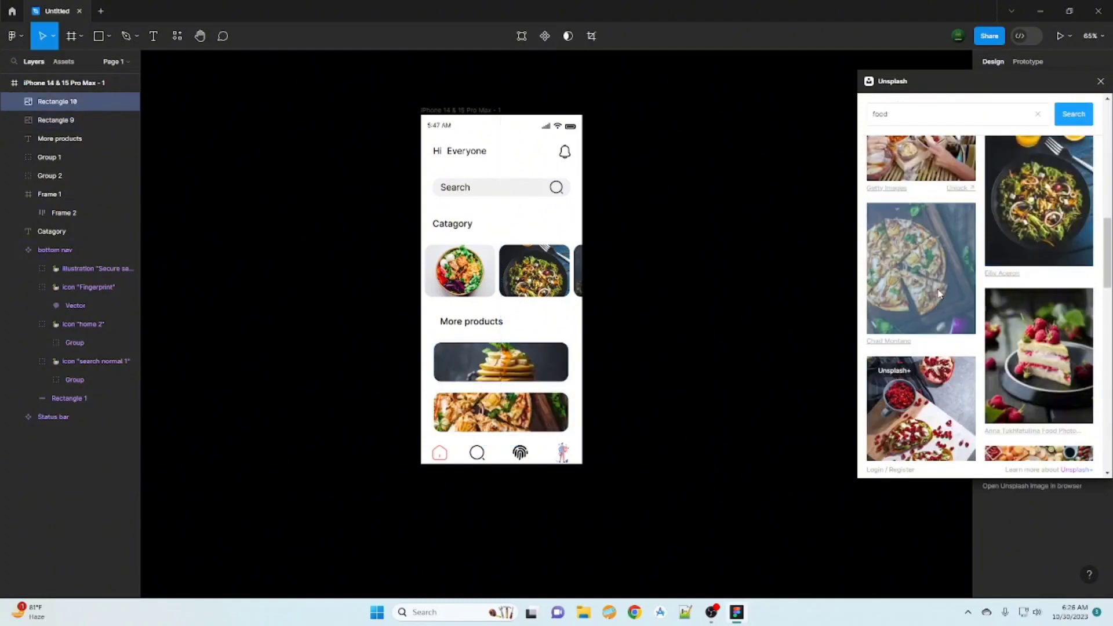
left_click(654, 454)
Step: Select the pancake and pizza cards together
left_click(56, 102)
left_click(55, 120, "shift")
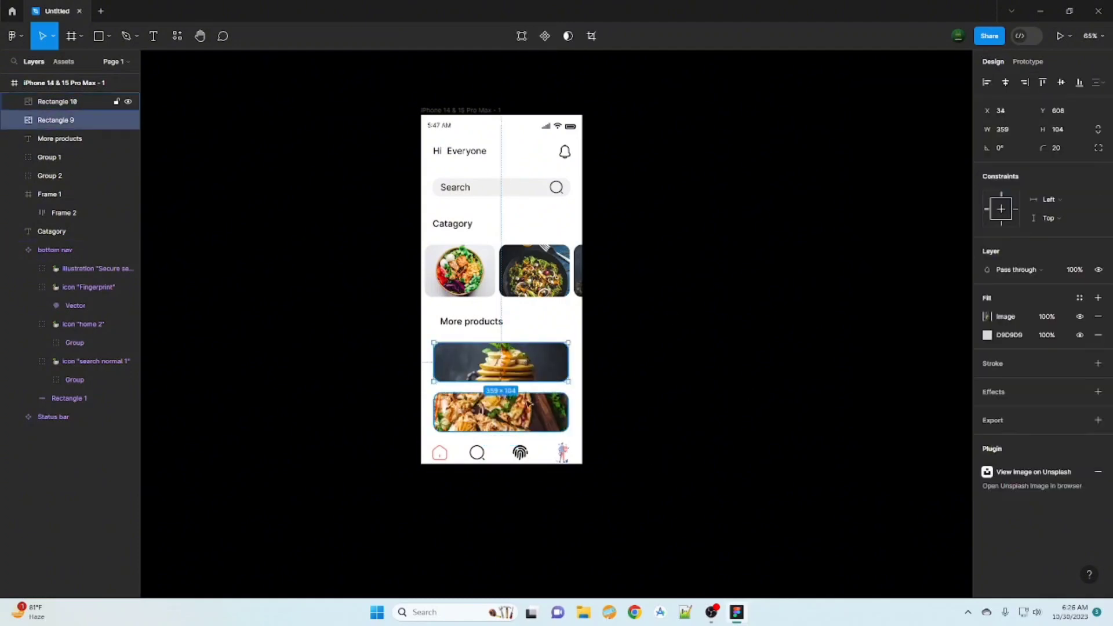
left_click(21, 250)
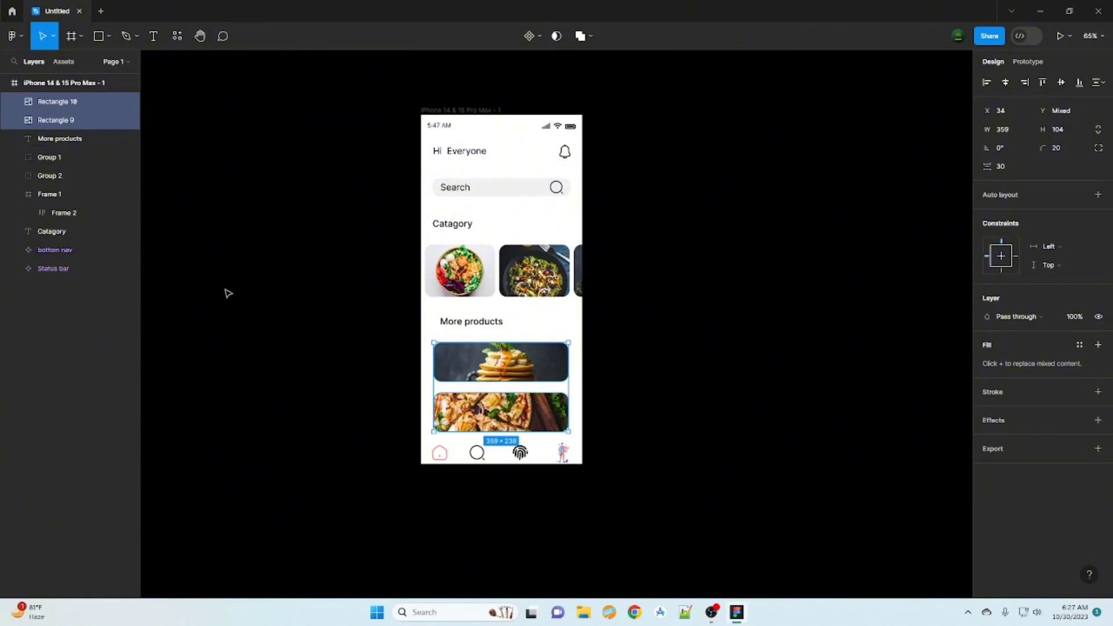
Step: Duplicate the pancake/pizza pair into eight cards and wrap them in an auto-layout column
mouse_move(502, 362)
left_mouse_down()
mouse_move(697, 358)
mouse_move(697, 485)
left_mouse_up()
key("ctrl+d")
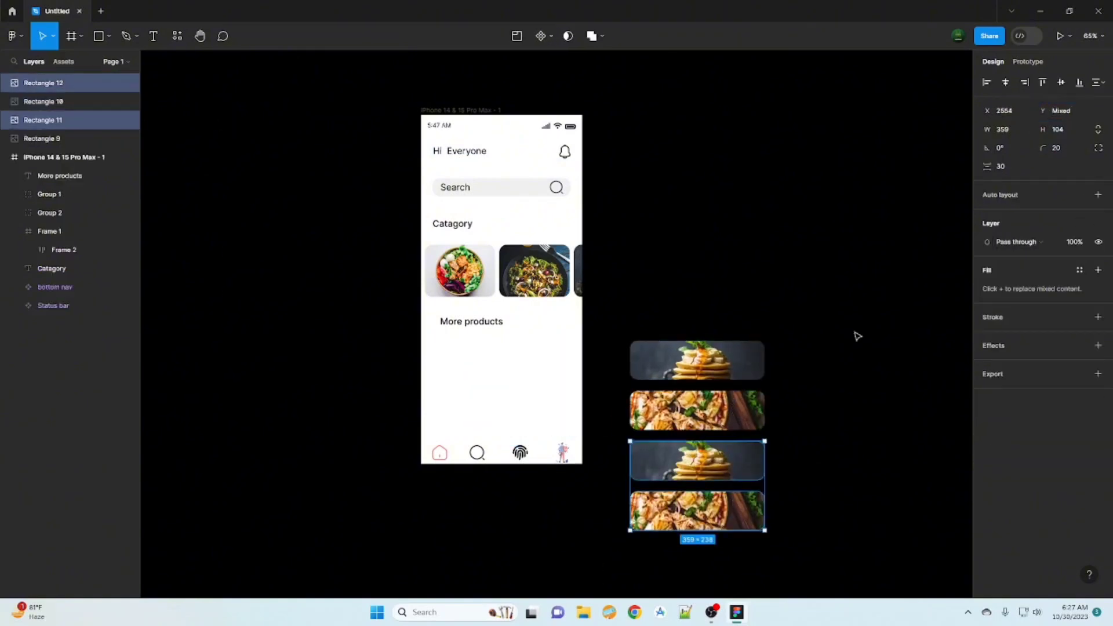
key("ctrl+d")
scroll(835, 401, "down", 2)
key("ctrl+d")
scroll(828, 398, "down", 3)
left_click(62, 86, "shift")
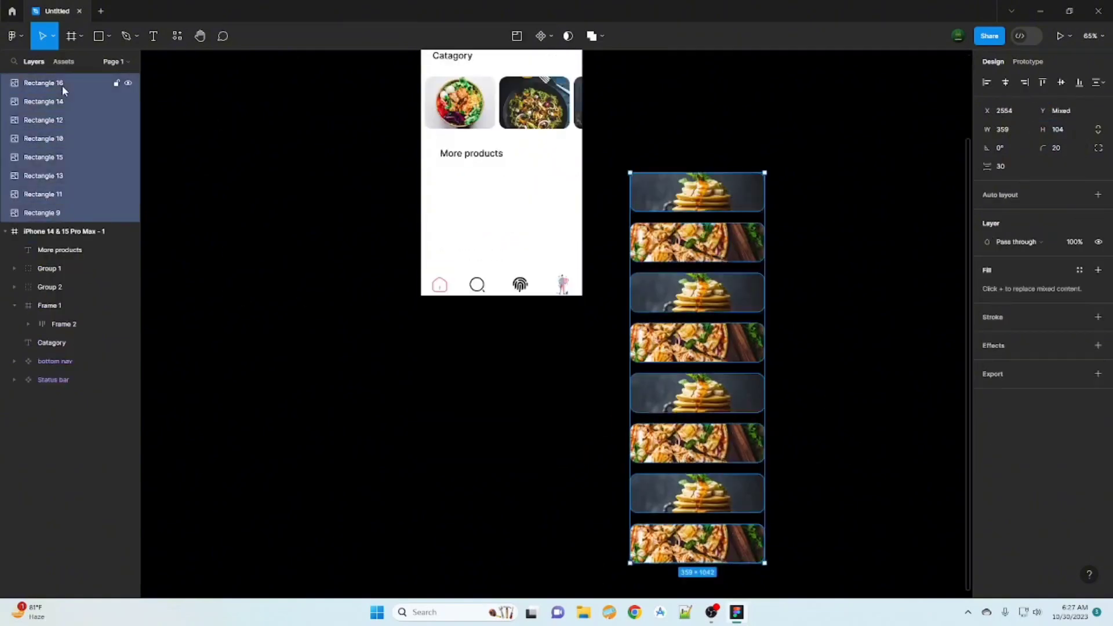
key("shift+a")
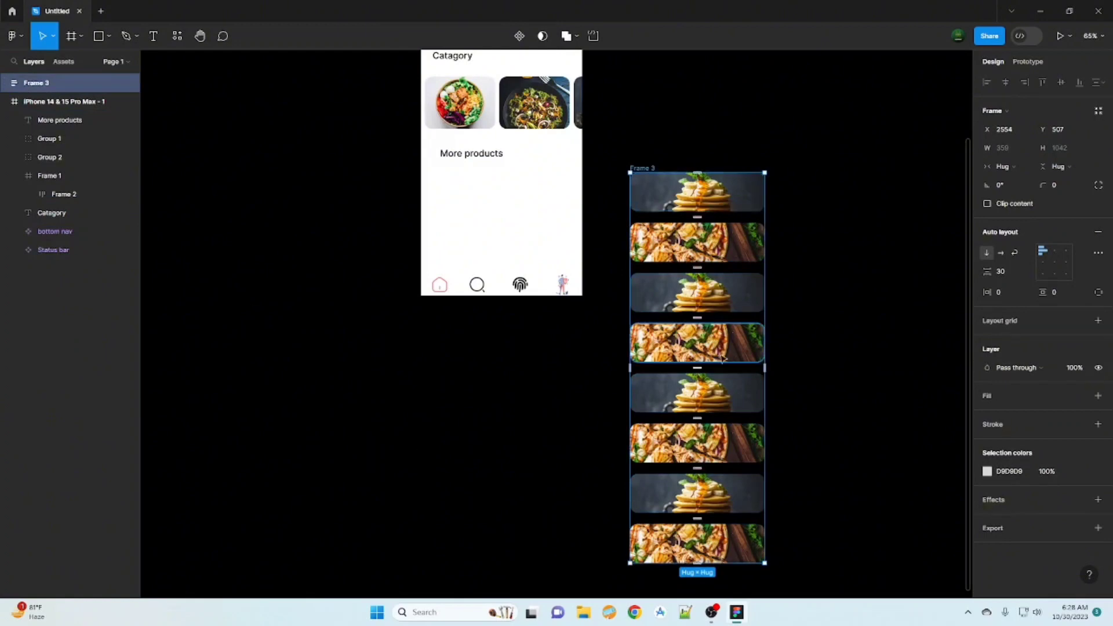
Step: Place the card column under More products beneath the bottom nav, and clip the phone frame
left_click_drag(722, 359, 522, 352)
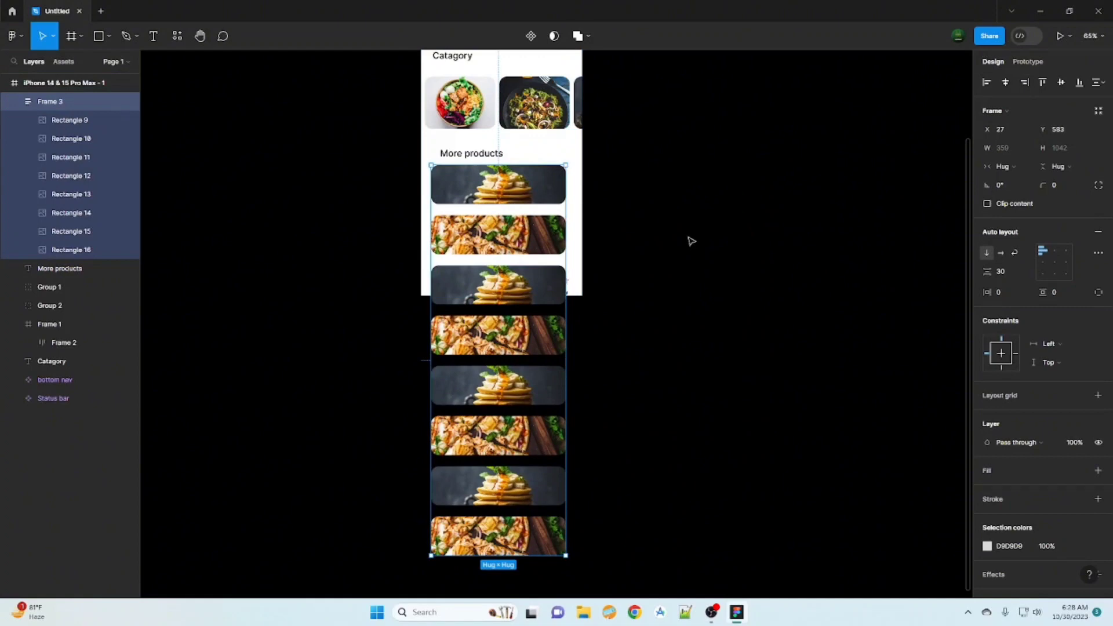
scroll(691, 241, "up", 5)
scroll(721, 323, "down", 3)
left_click_drag(55, 231, 55, 98)
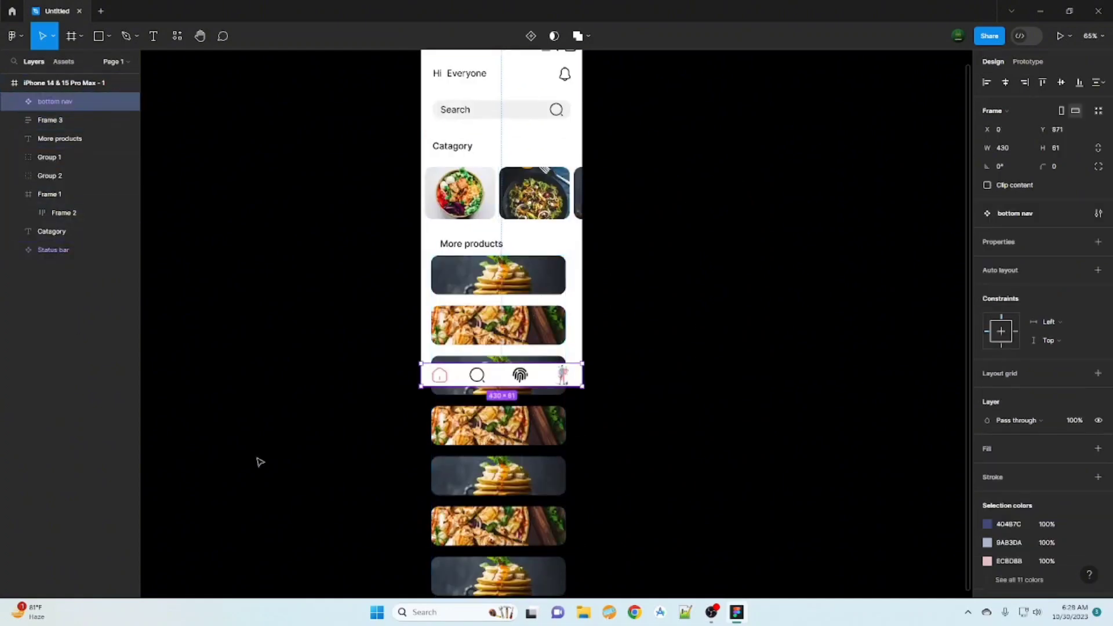
left_click_drag(462, 458, 462, 468)
left_click(333, 382)
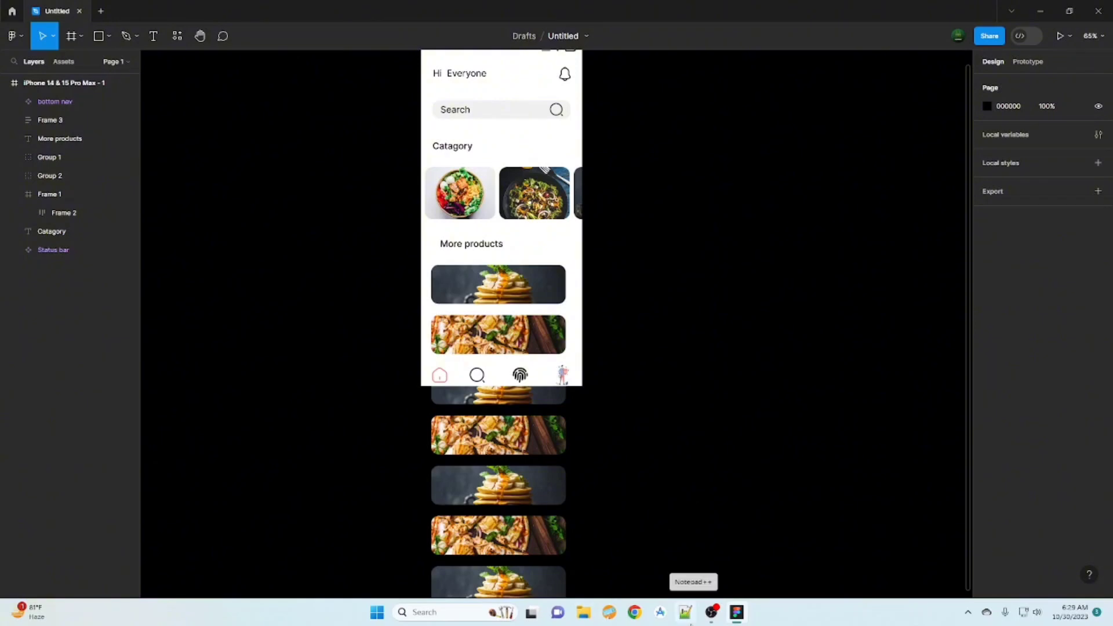
key("ctrl+a")
left_click(988, 185)
scroll(661, 360, "up", 1)
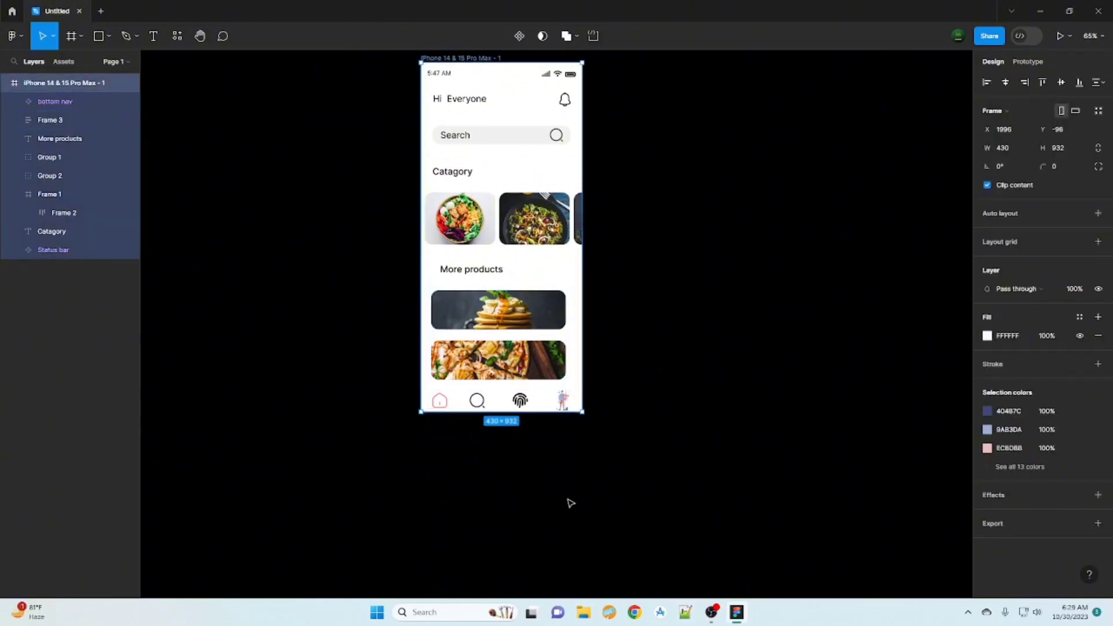
left_click(194, 278)
left_click(44, 85)
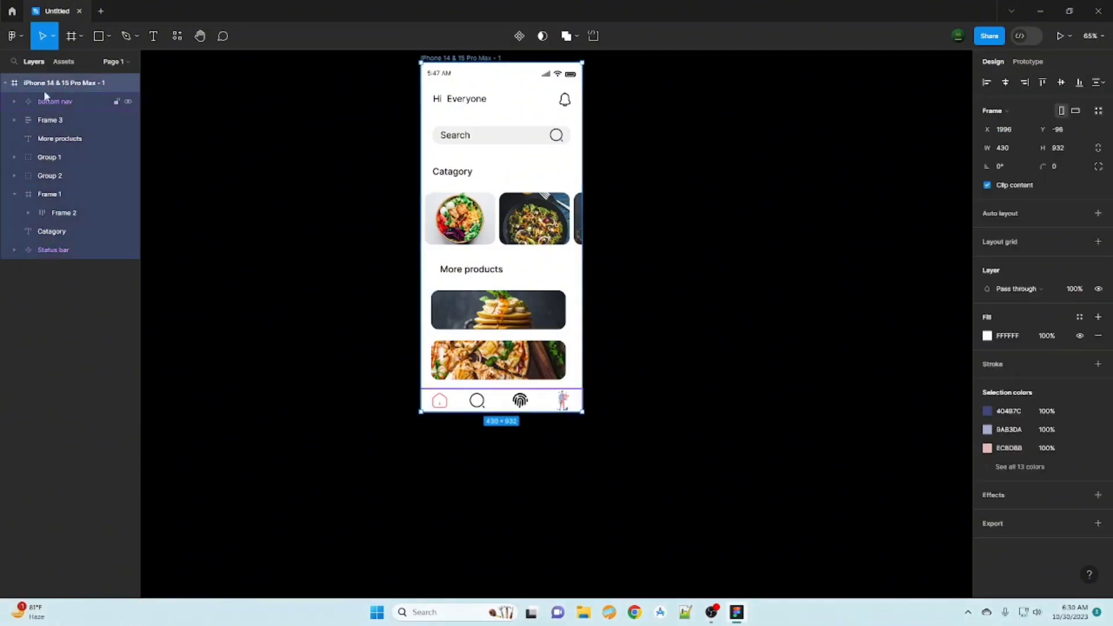
left_click(1028, 61)
key("ctrl+alt+Return")
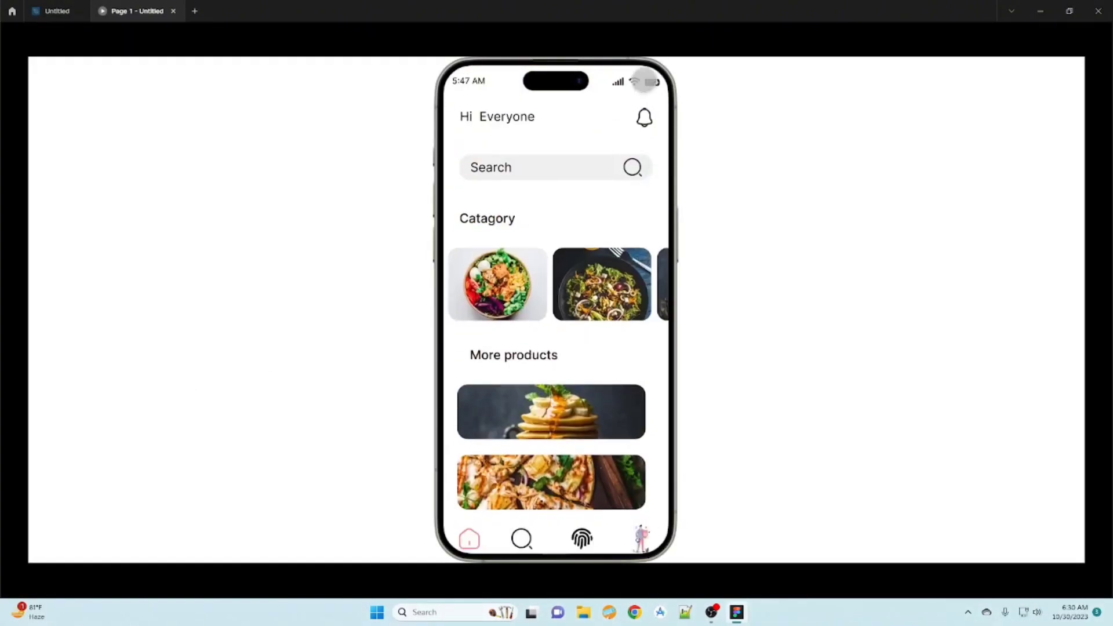
key("ctrl+w")
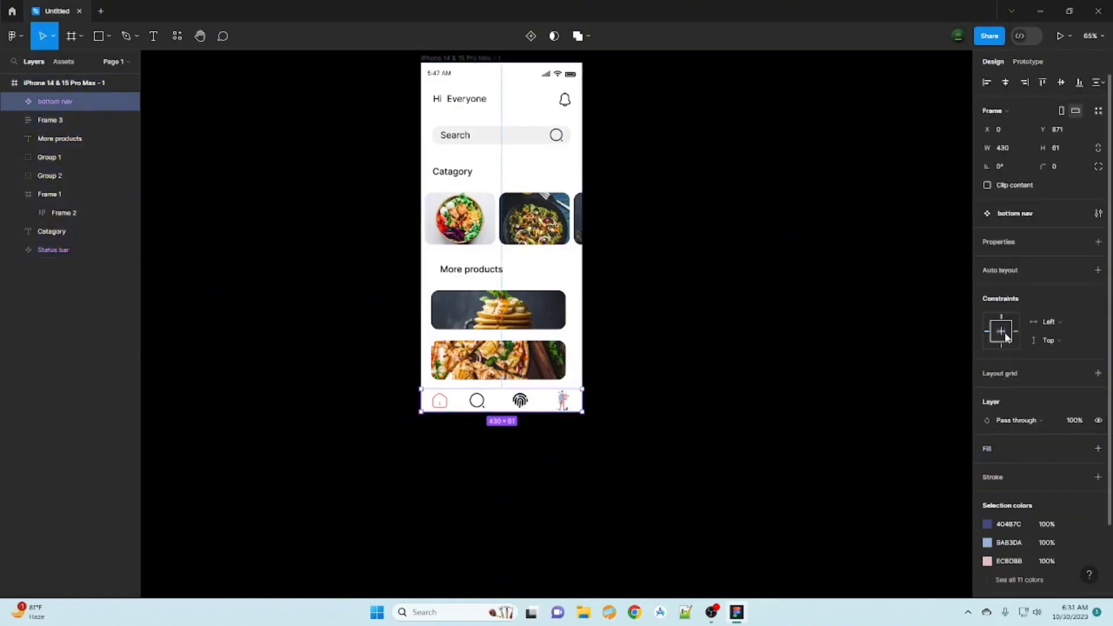
Step: Try a layout grid on the status bar and auto layout on the bottom nav, then remove both
left_click(502, 73)
scroll(1043, 290, "down", 1)
left_click(1098, 348)
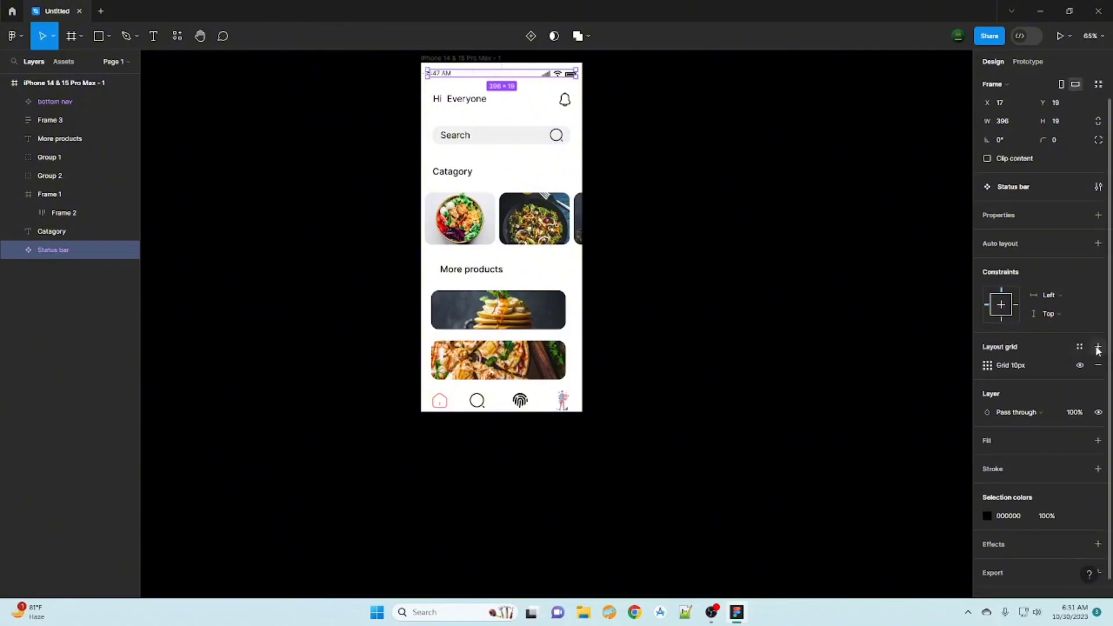
left_click(1099, 214)
left_click(61, 104)
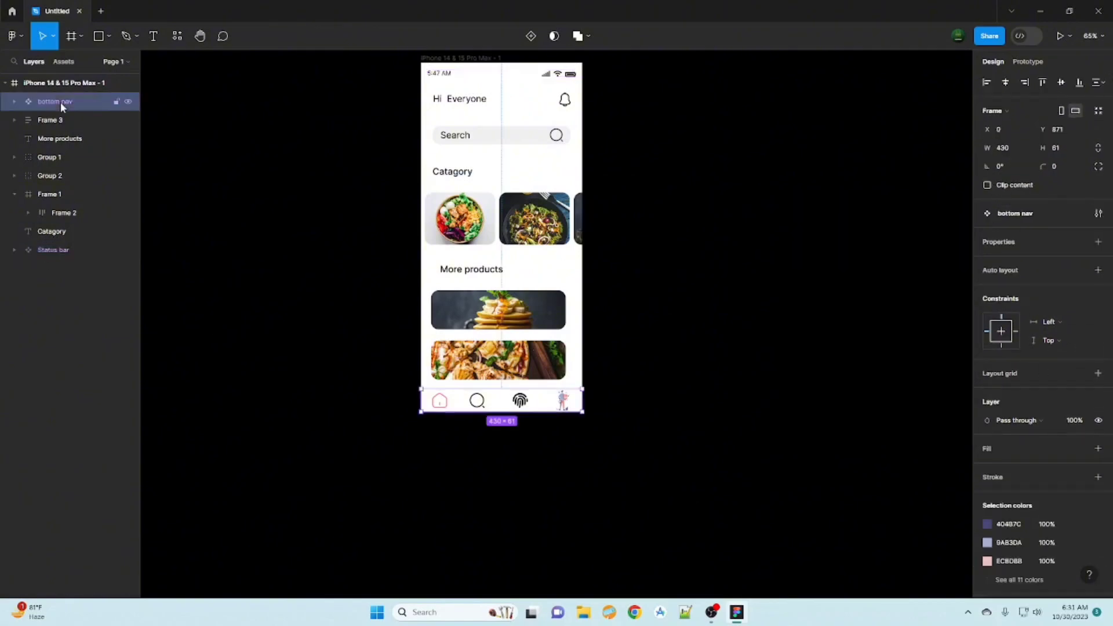
left_click(1099, 242)
left_click(1098, 271)
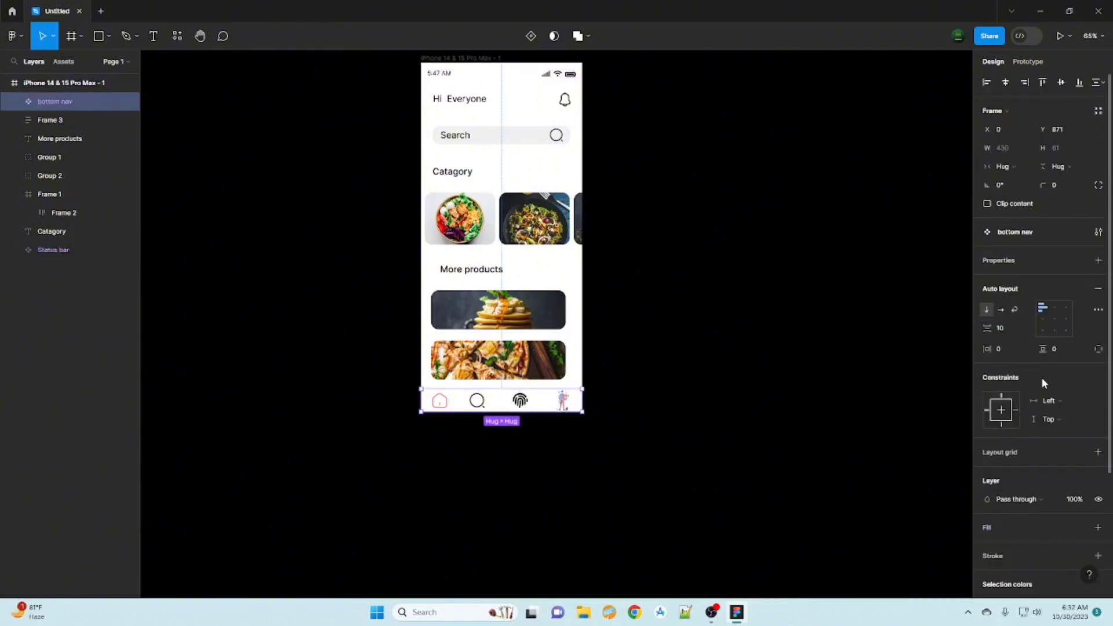
key("ctrl+z")
Step: Adjust the status bar's scroll behaviour settings
left_click(1006, 110)
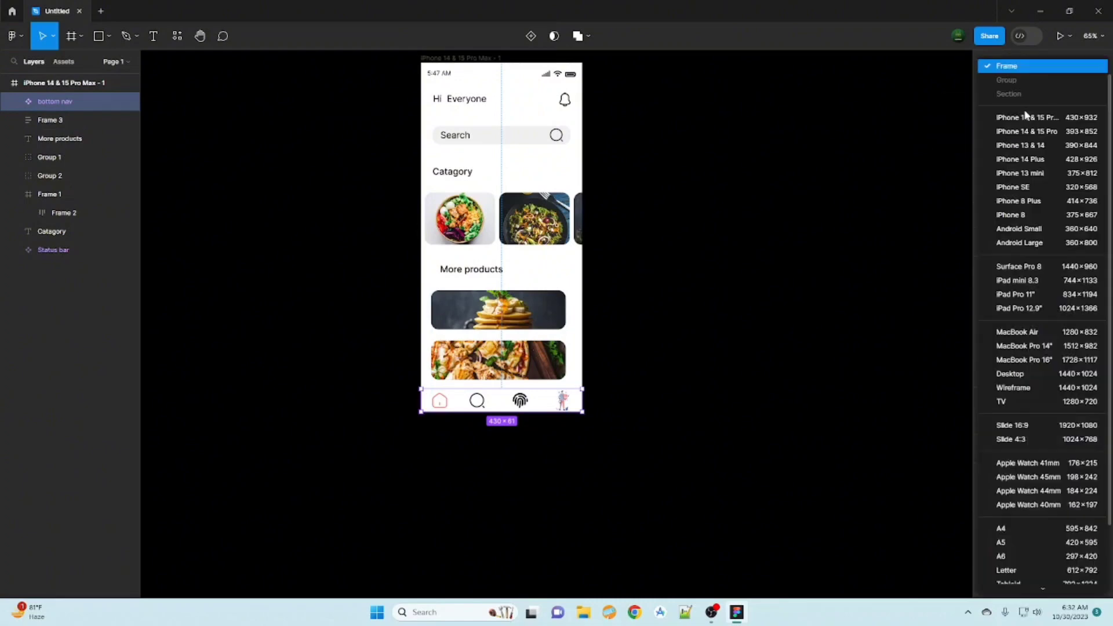
scroll(502, 325, "up", 5)
left_click(54, 250)
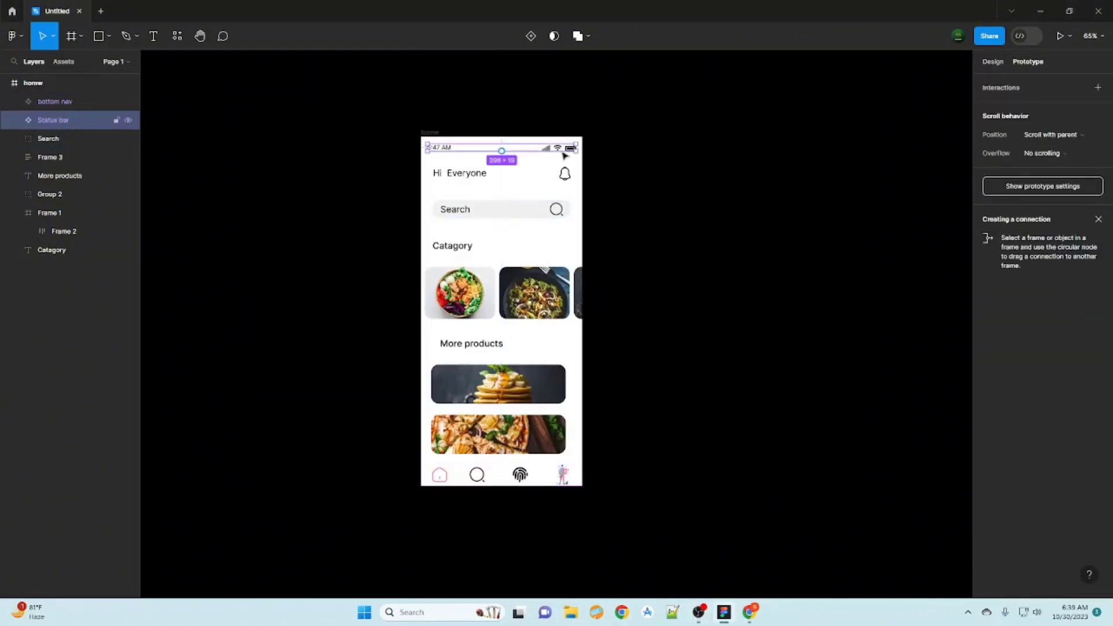
left_click(1074, 135)
Step: Present the home frame as a prototype and scroll through the carousel and product list
left_click(1060, 36)
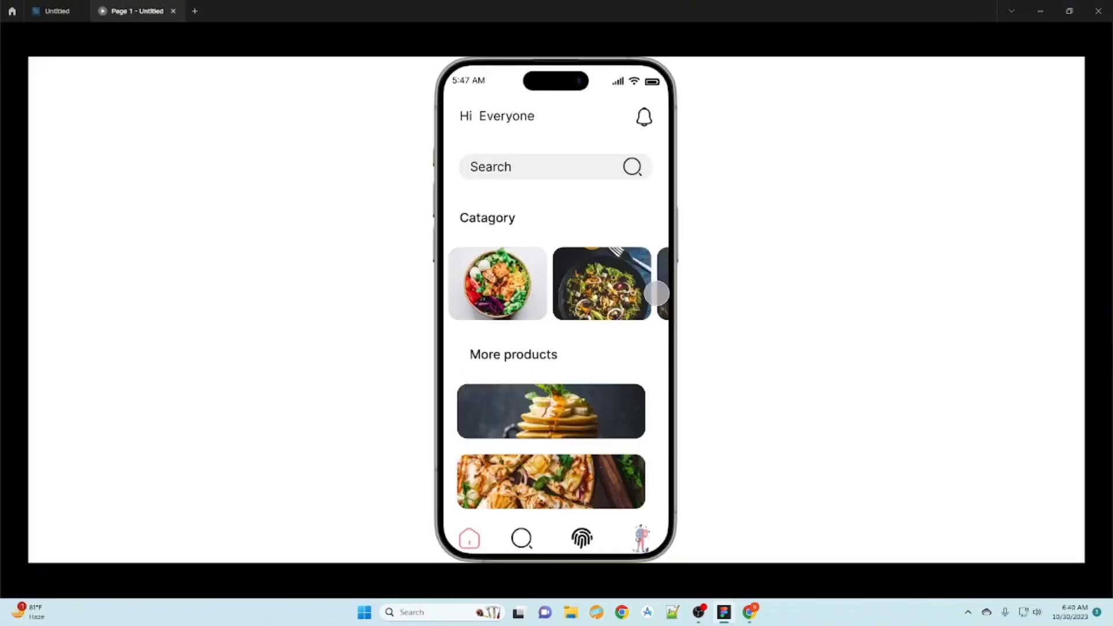
left_click_drag(657, 294, 606, 293)
mouse_move(606, 344)
left_mouse_down()
mouse_move(563, 150)
mouse_move(567, 545)
left_mouse_up()
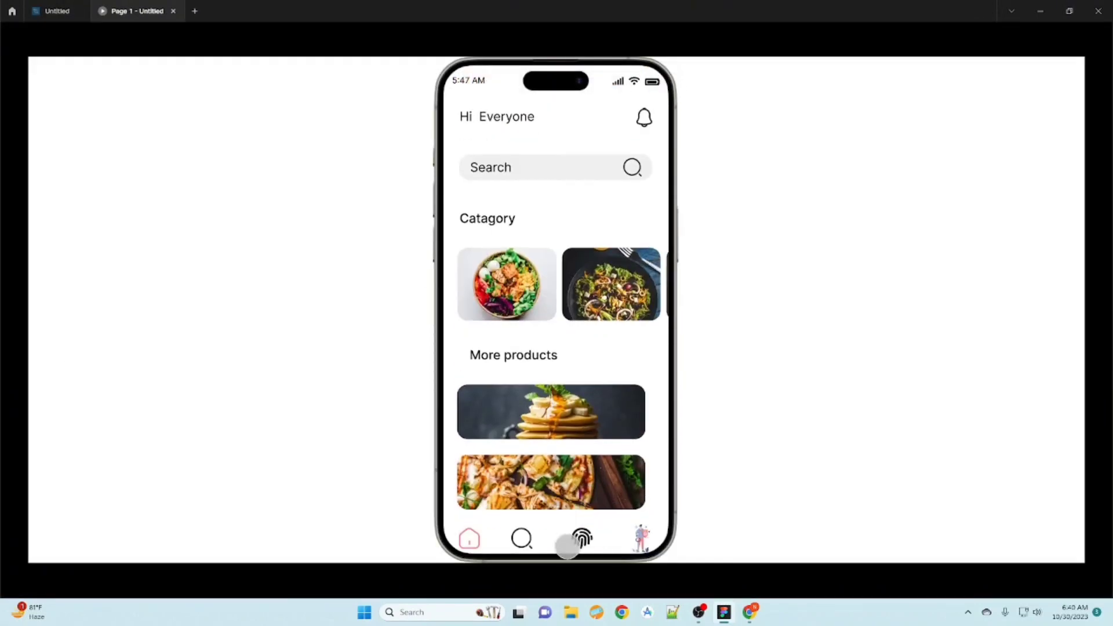
scroll(567, 546, "down", 5)
scroll(596, 427, "down", 10)
scroll(596, 428, "up", 10)
scroll(584, 397, "up", 5)
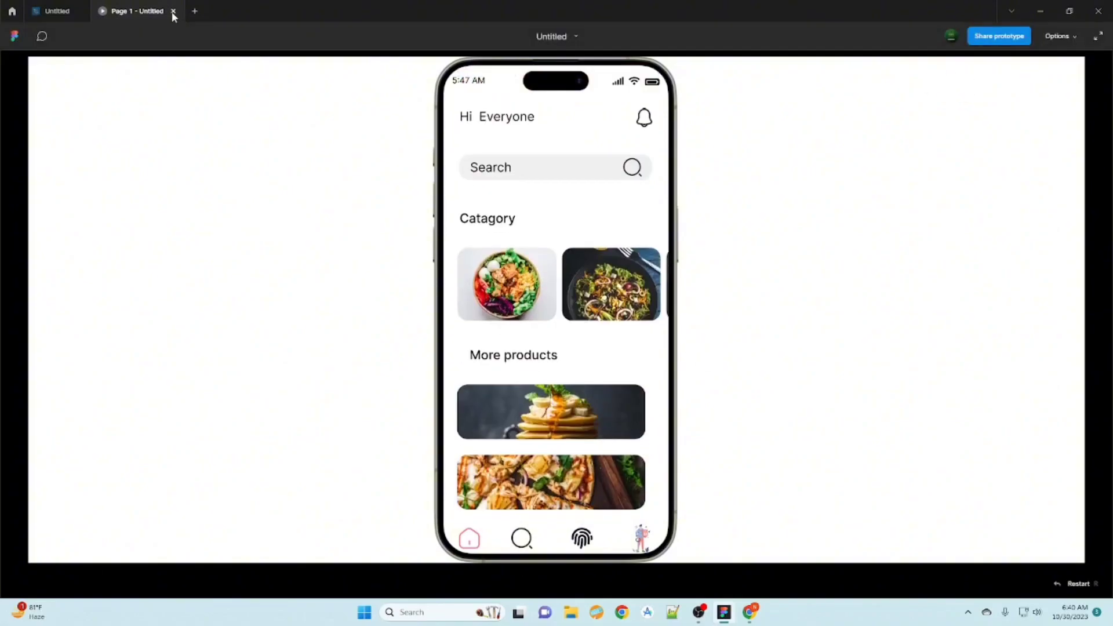